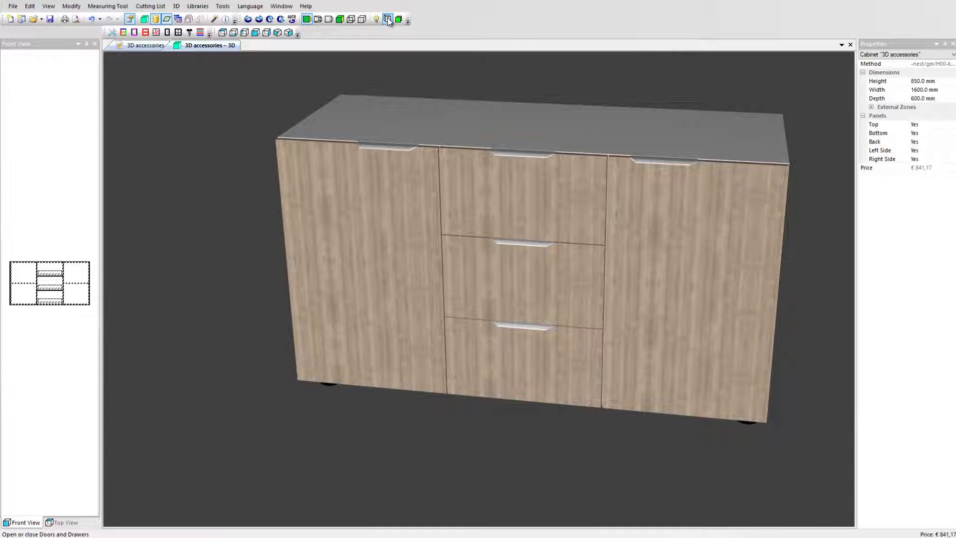
Step: Hide the cabinet's doors and drawers, then show them closed again
click(388, 18)
click(389, 19)
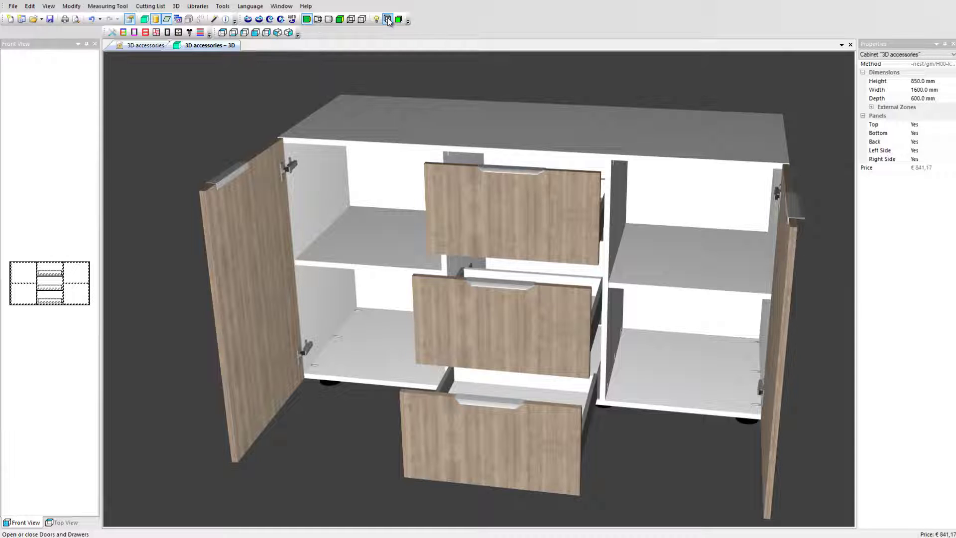
click(389, 20)
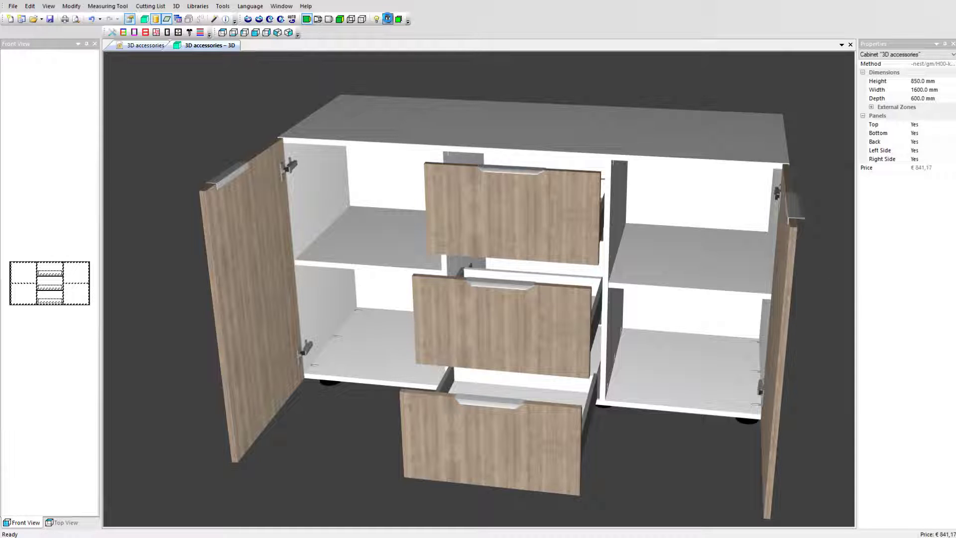
click(389, 20)
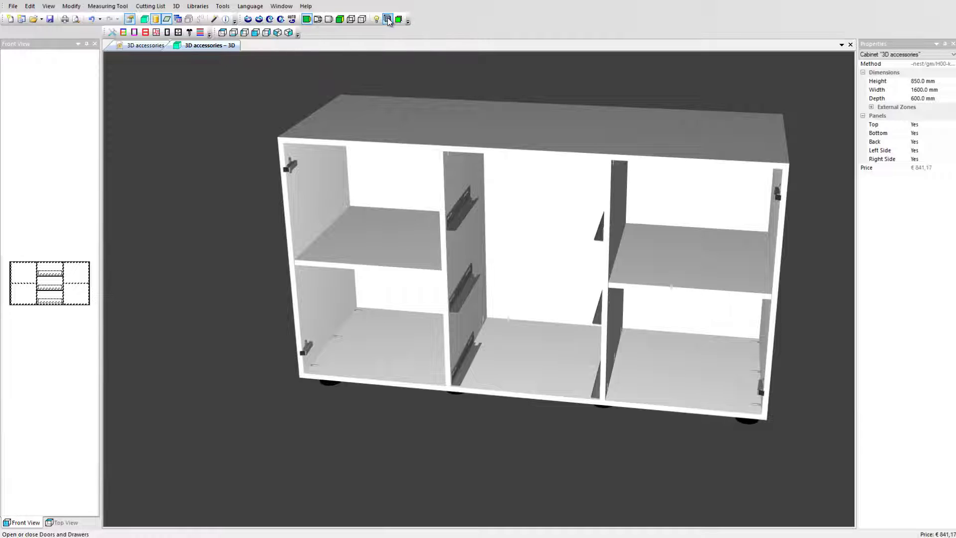
click(388, 20)
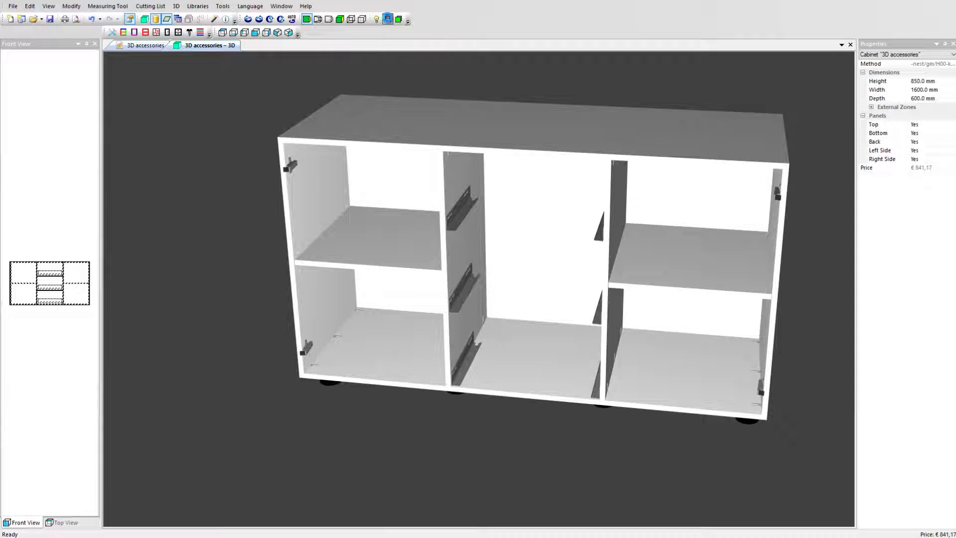
click(388, 20)
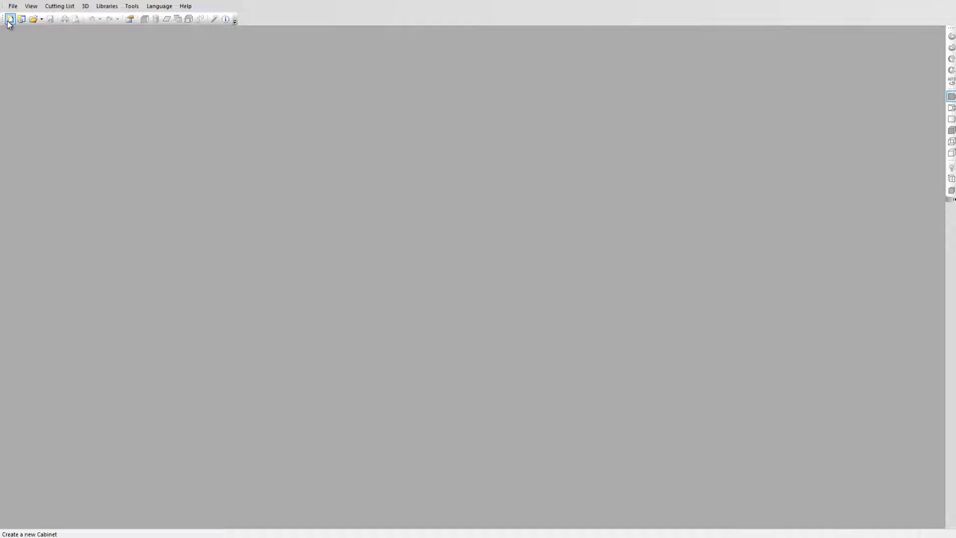
Step: Create a new cabinet using the z/3D-accessories method
click(10, 19)
click(389, 262)
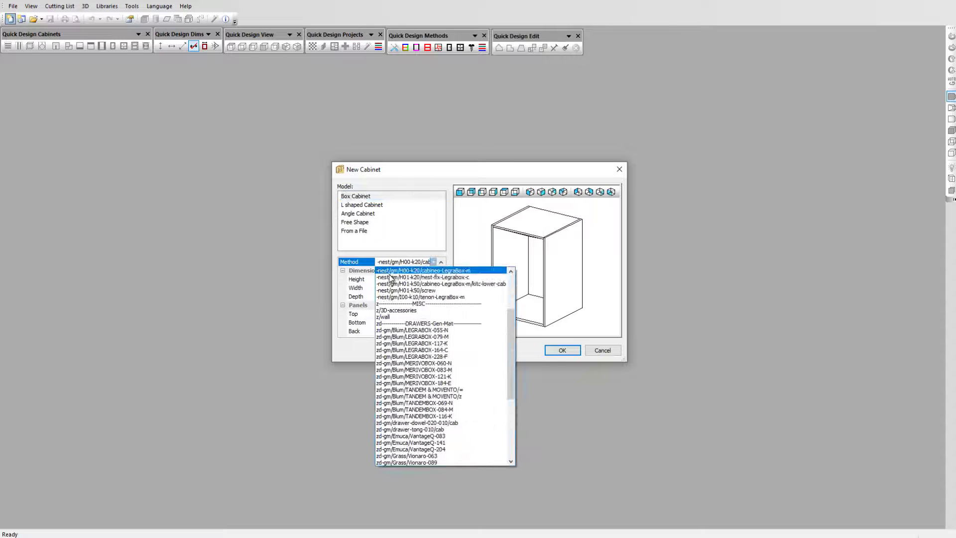
click(391, 311)
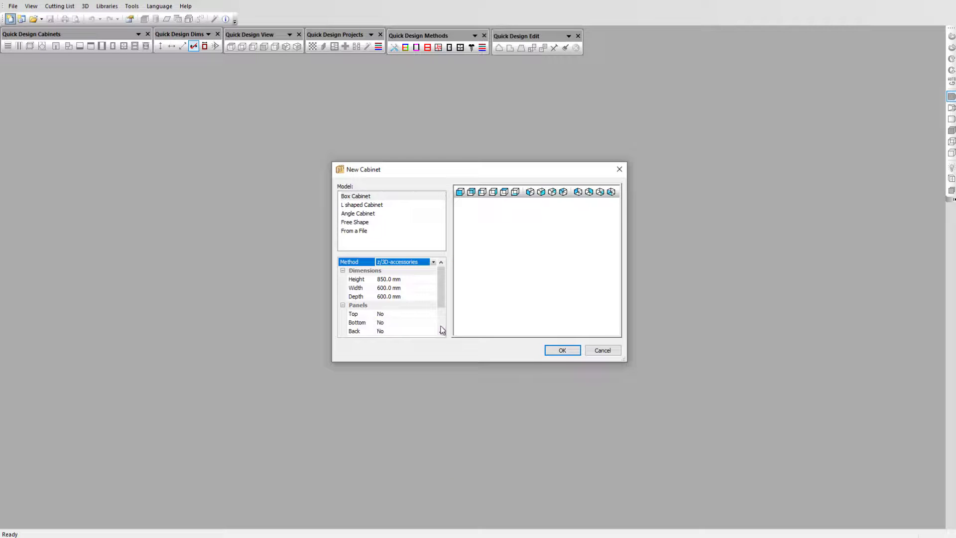
click(561, 351)
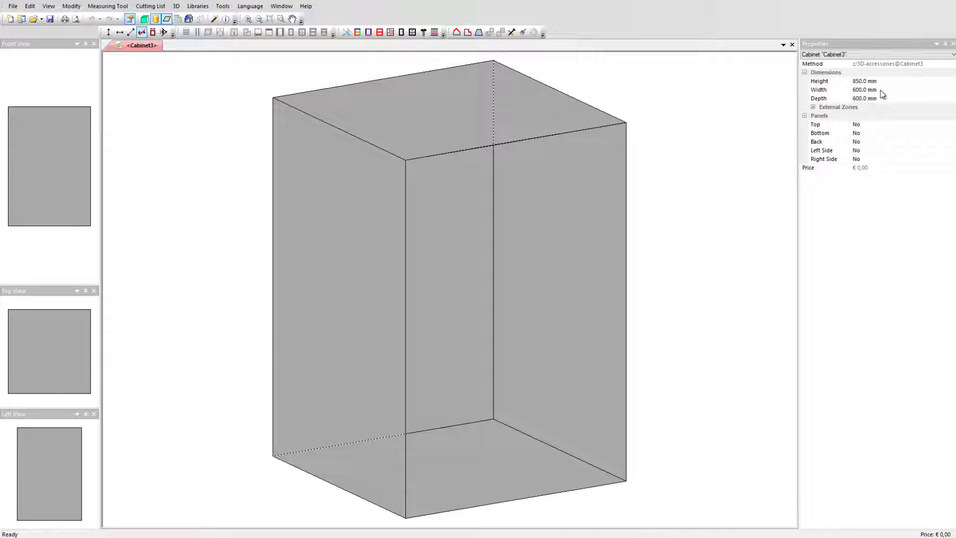
Step: Set the new cabinet's Height to 200 mm and enter 20 for its Width
click(892, 81)
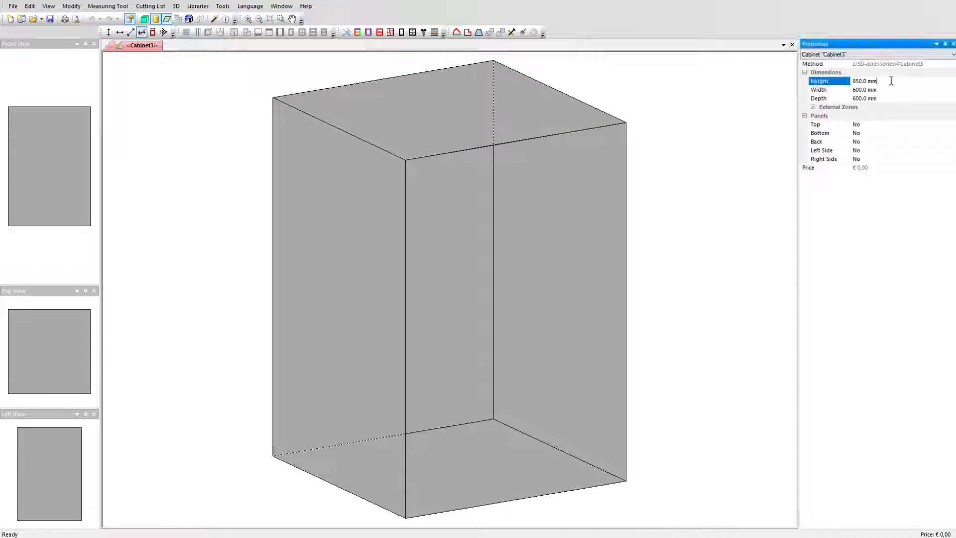
drag(890, 81, 852, 81)
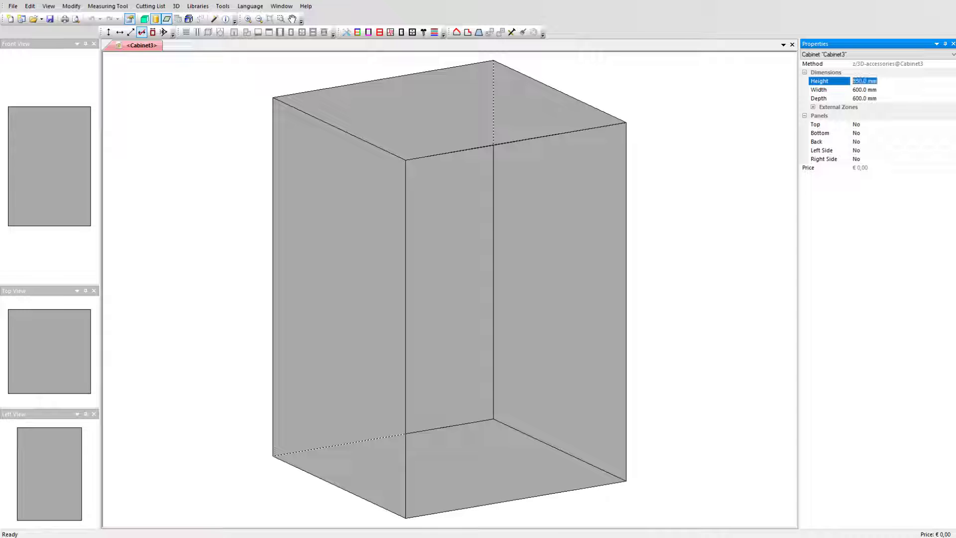
text(200)
key(Return)
text(20)
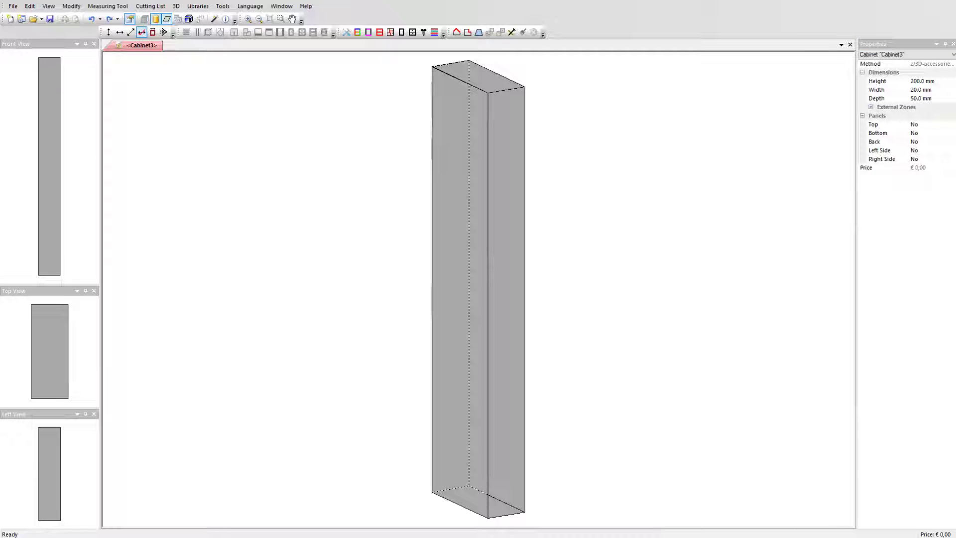
Step: Add a first double-back to the zone at distance 0 from the back
click(482, 202)
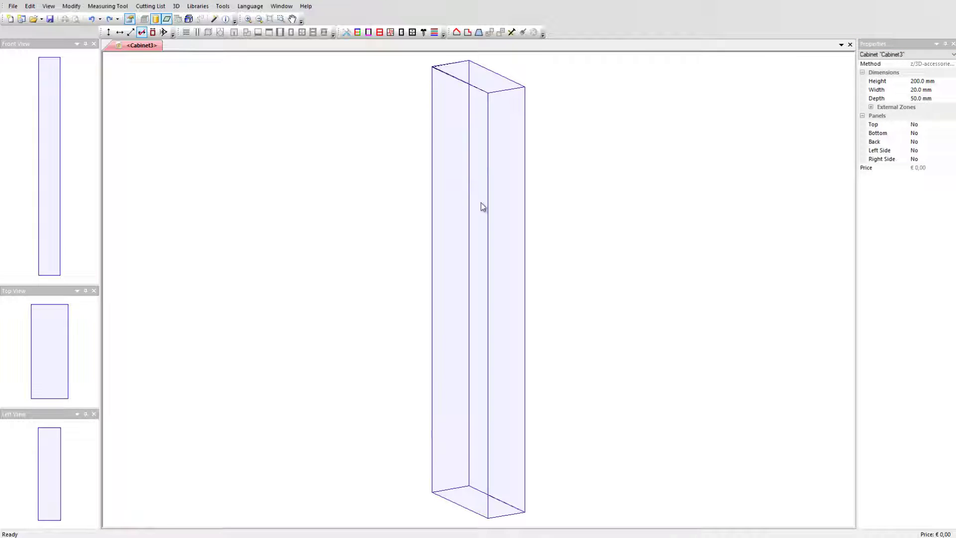
right_click(510, 250)
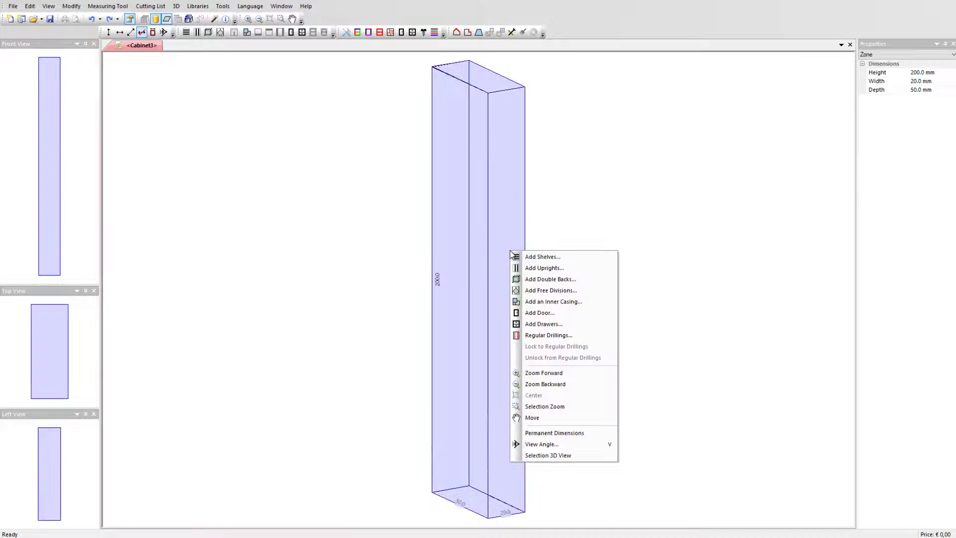
click(532, 279)
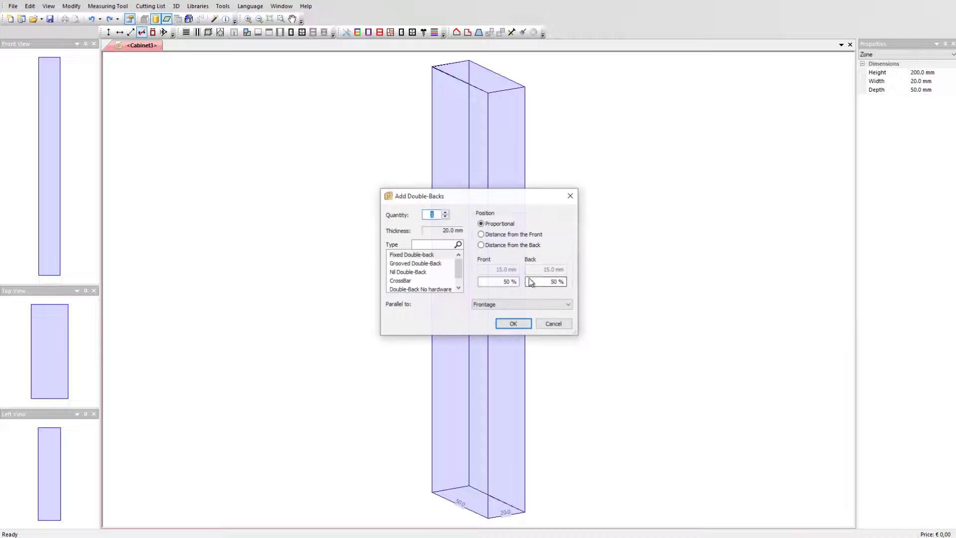
click(481, 244)
text(0)
key(Return)
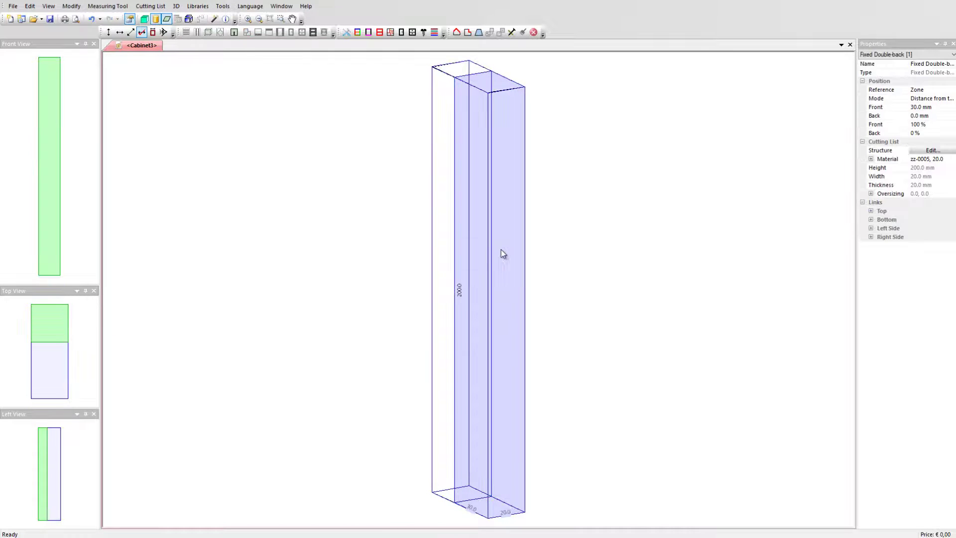
Step: Add a second double-back in the front zone, also 0 from the back
right_click(501, 250)
click(524, 278)
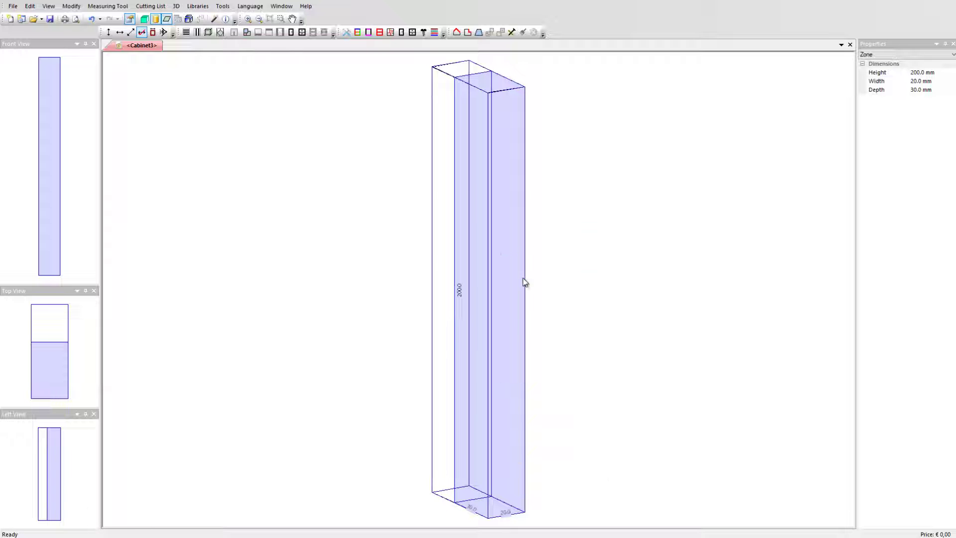
click(491, 246)
text(0)
key(Return)
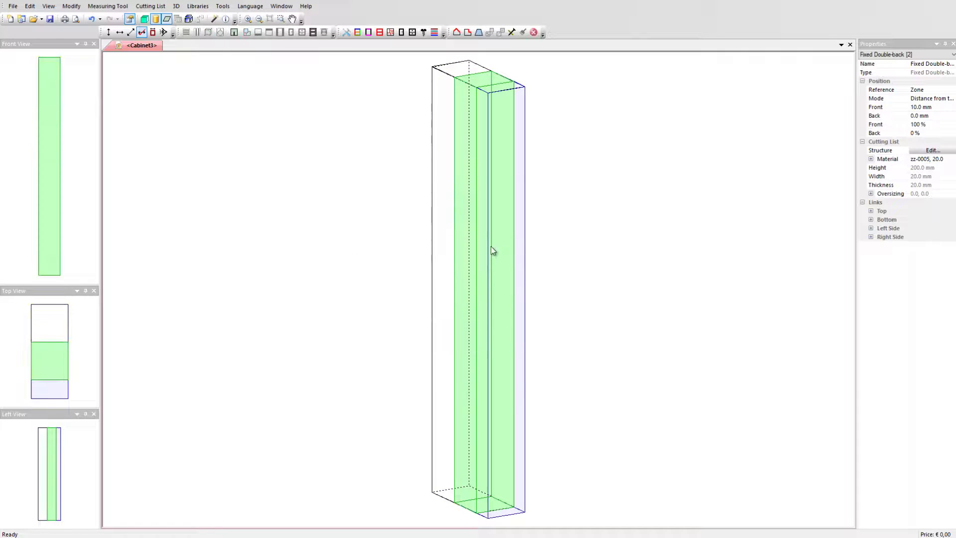
Step: Show Cabinet3 in 3D in a new vertical tab group beside the drawing, viewed at an angle
click(146, 19)
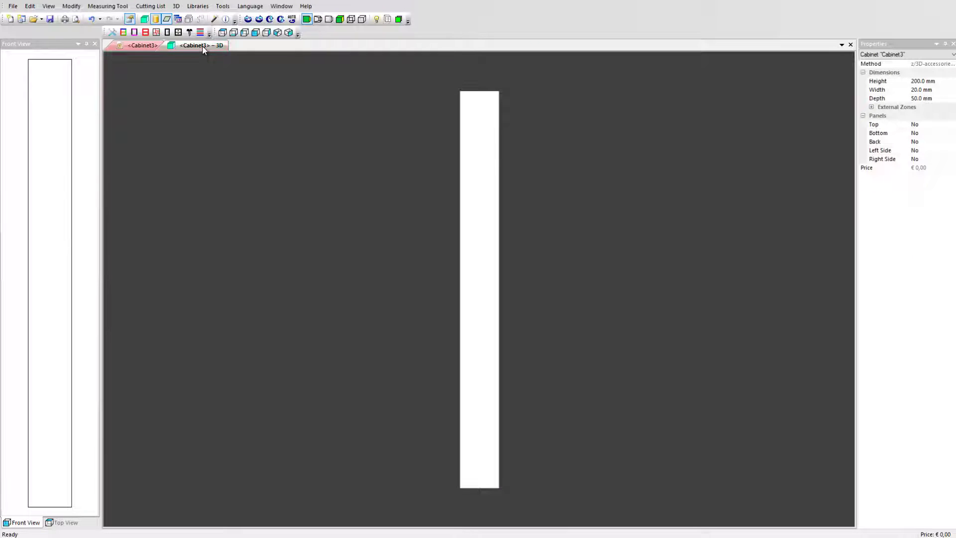
right_click(203, 46)
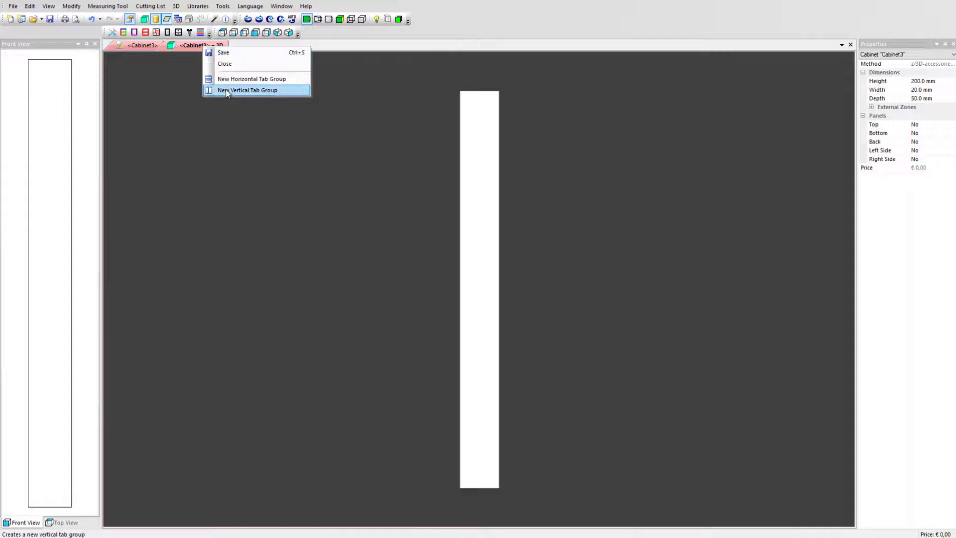
click(254, 90)
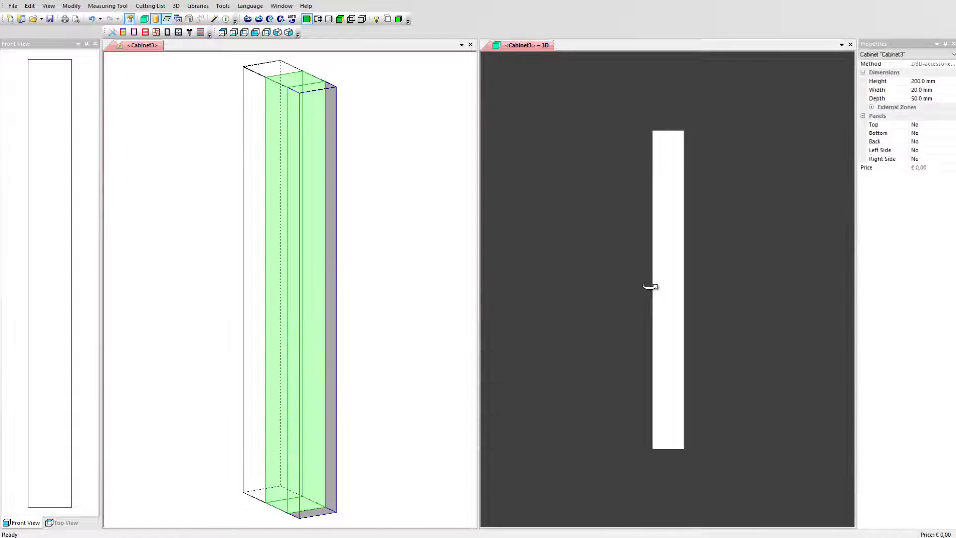
mouse_move(651, 286)
mouse_down()
mouse_move(694, 304)
mouse_move(756, 307)
mouse_move(909, 303)
mouse_up()
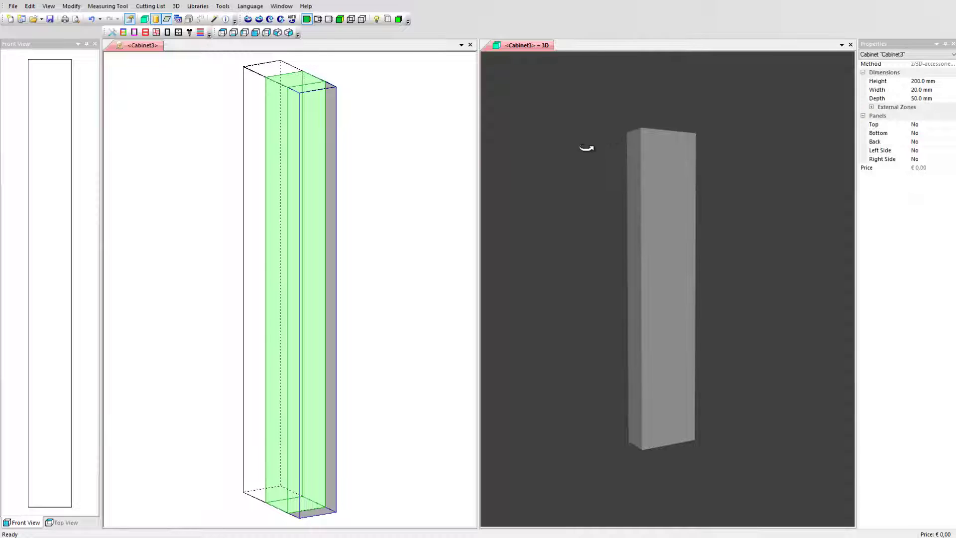
Step: Give the rear double-back 10 mm zz-0006 material and surface-split the front one with 160 mm slack
click(924, 159)
click(920, 175)
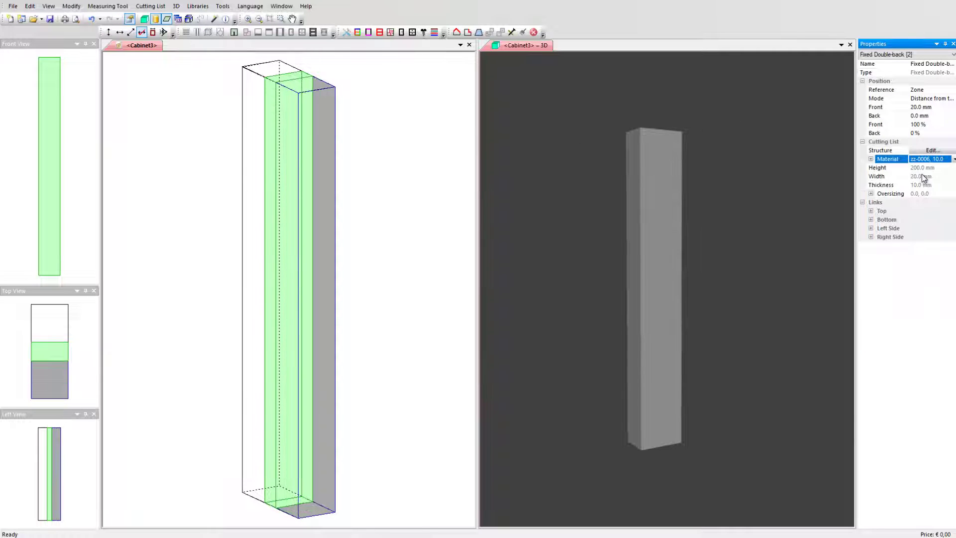
click(253, 126)
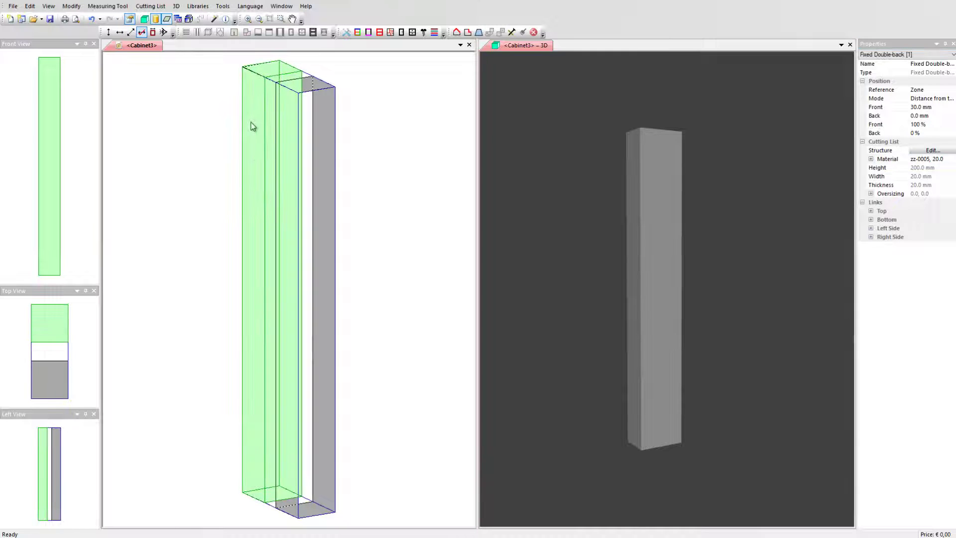
click(919, 151)
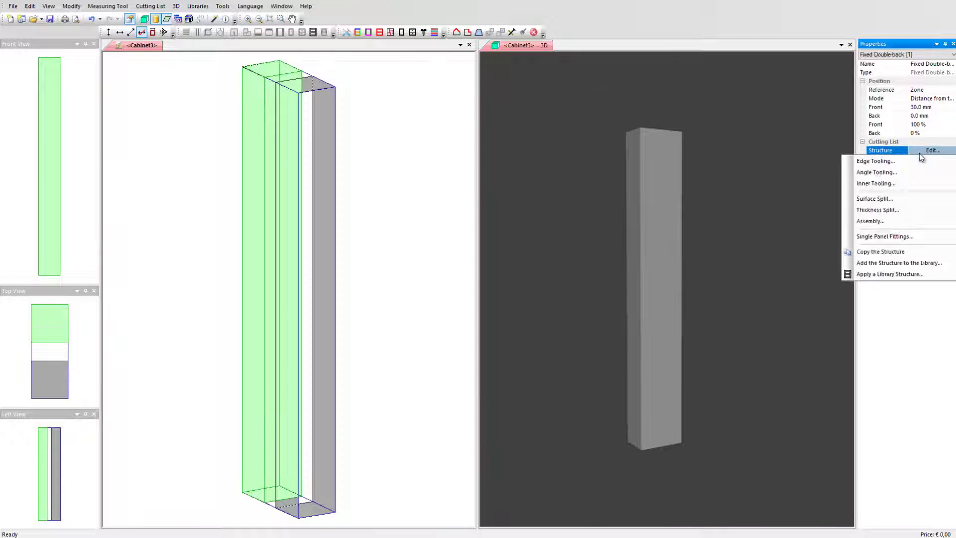
click(893, 199)
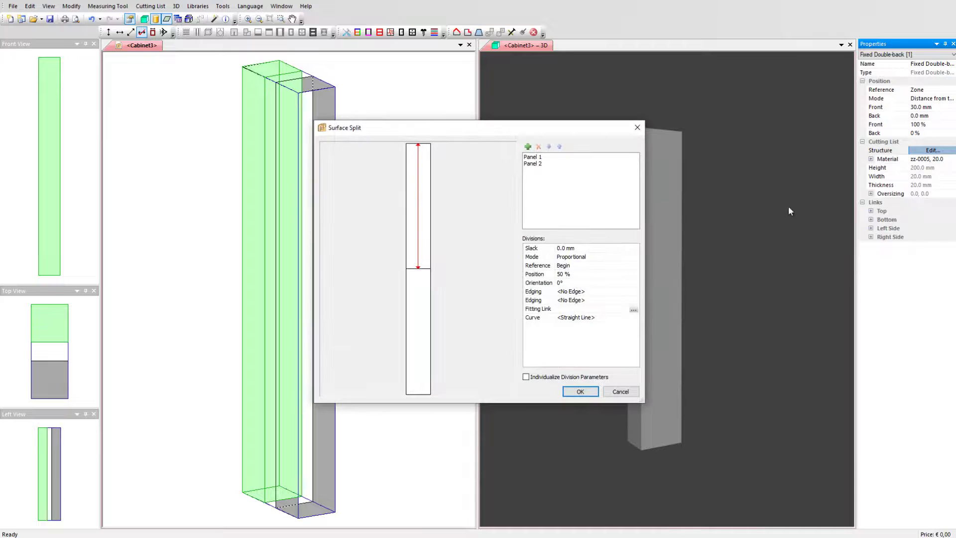
click(580, 248)
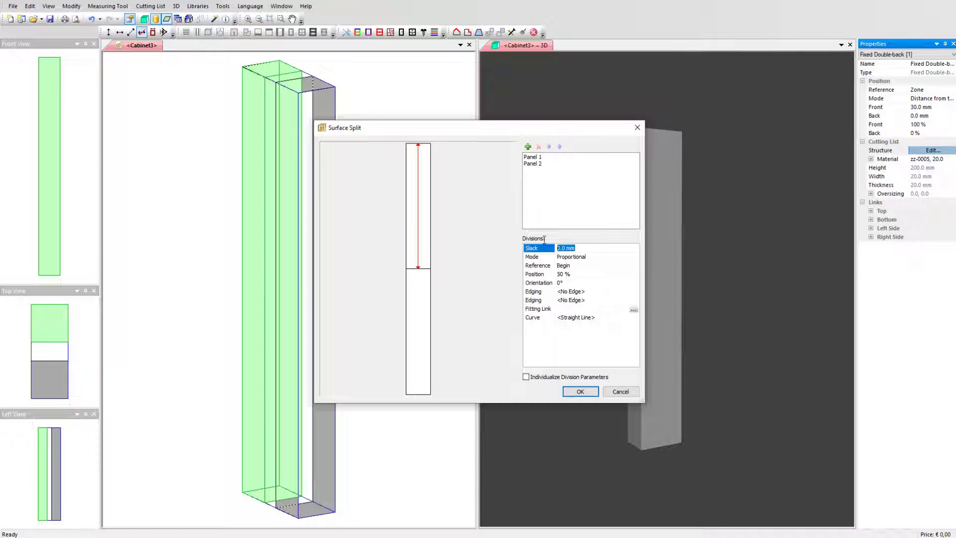
text(160)
key(Return)
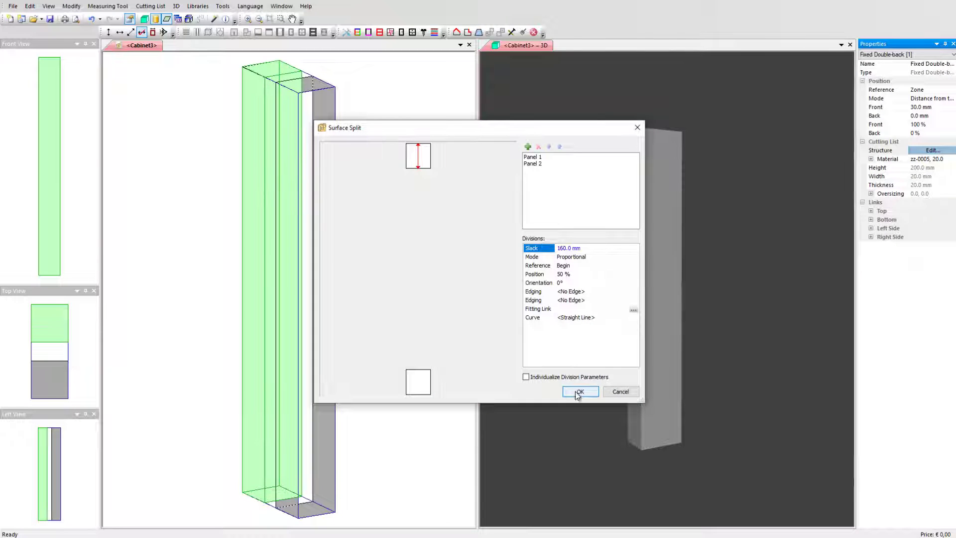
click(579, 391)
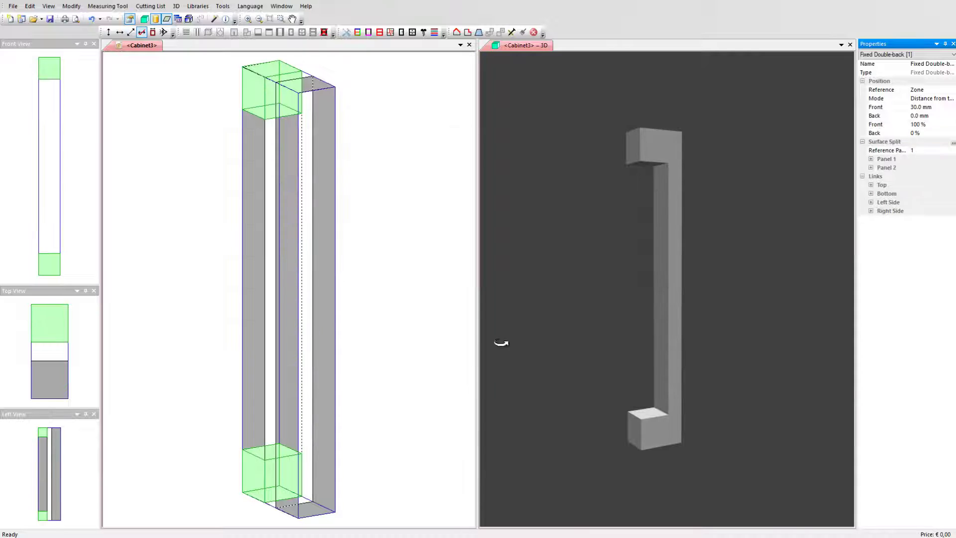
drag(644, 339, 695, 350)
click(381, 240)
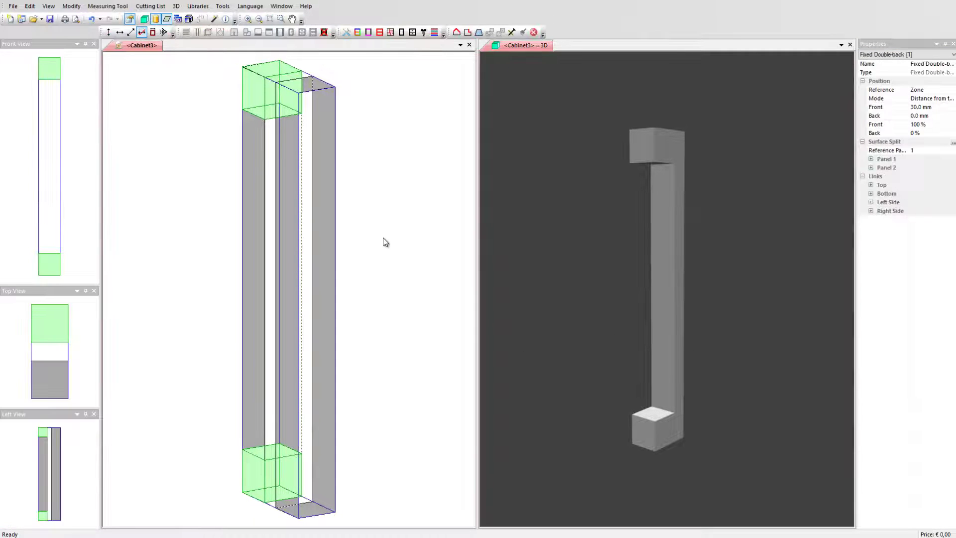
Step: Reduce Cabinet3's Depth from 50 mm to 30 mm
click(414, 160)
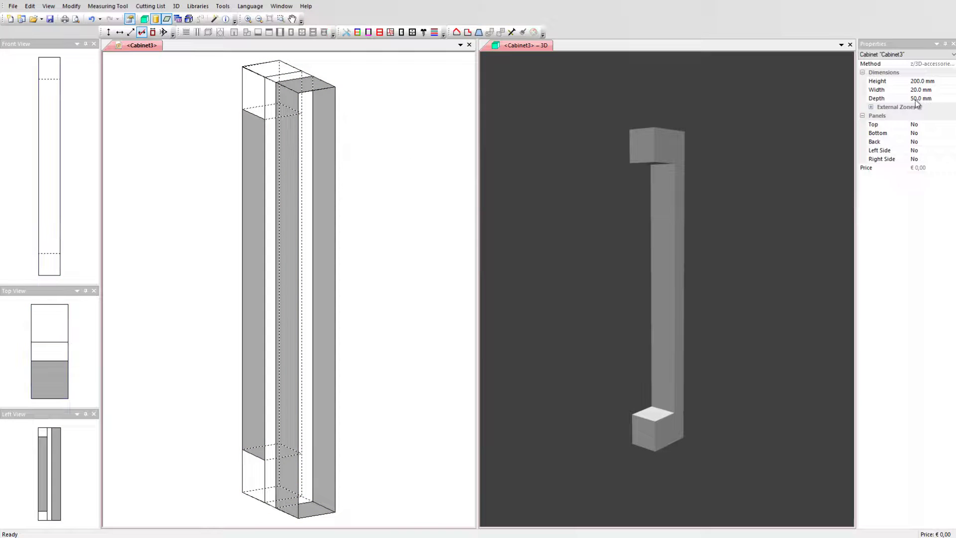
click(944, 98)
click(897, 98)
text(30)
key(Return)
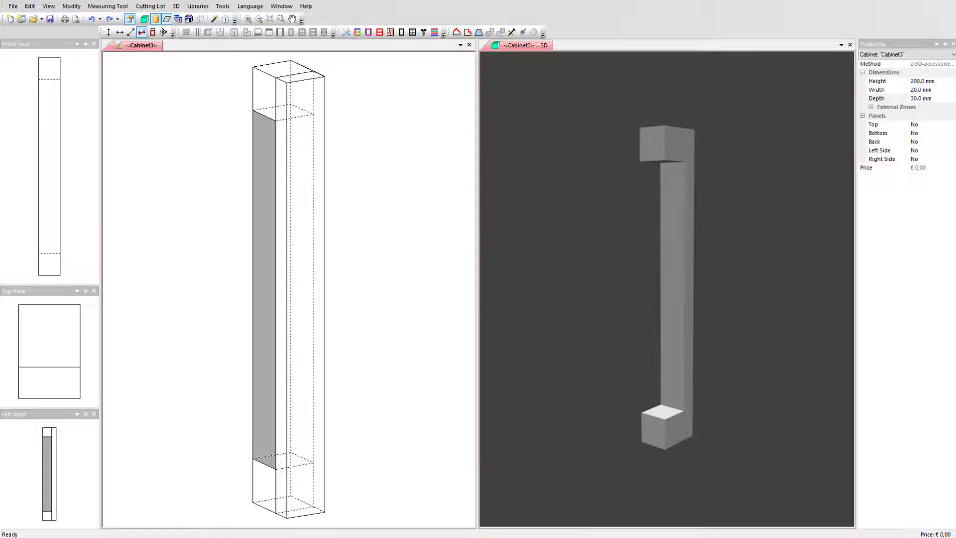
Step: Open the Inner Tooling editor for the Fixed Double-back structure
click(270, 87)
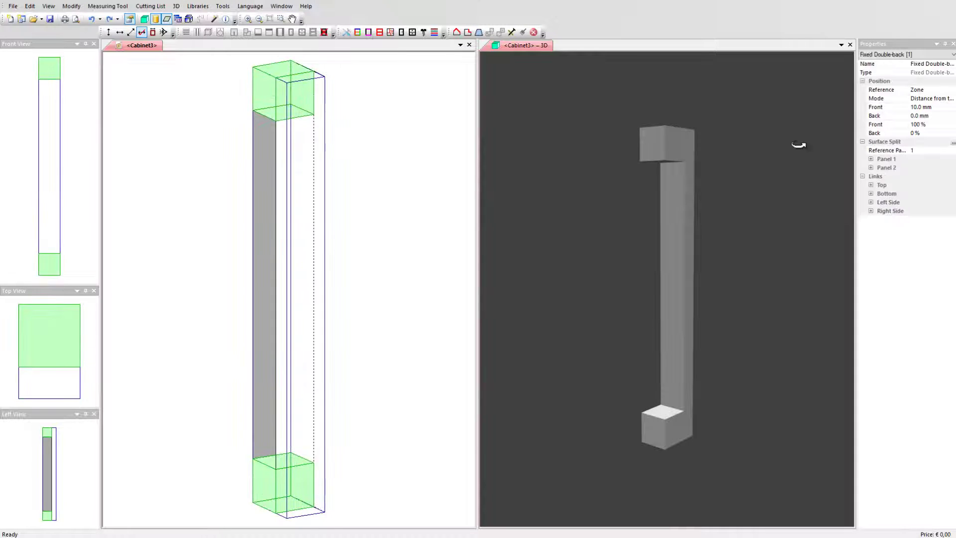
click(953, 142)
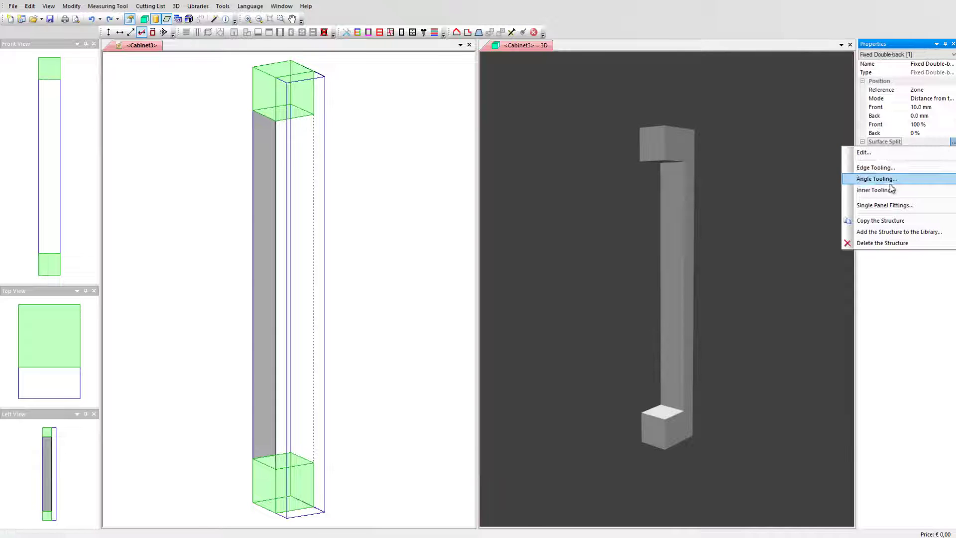
click(875, 190)
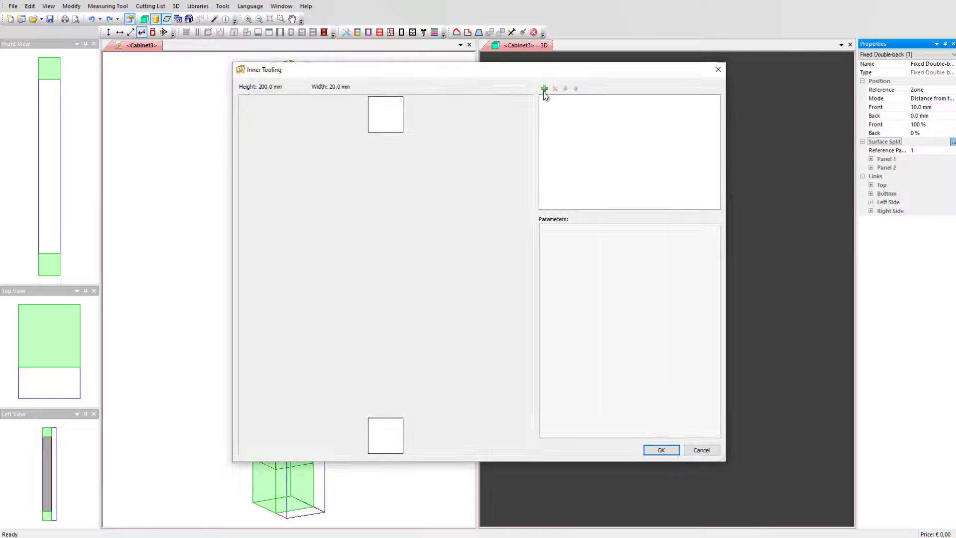
Step: Add a 3 mm hole, 10 mm deep from the Back face, at Top Center Y -10
click(544, 89)
click(658, 254)
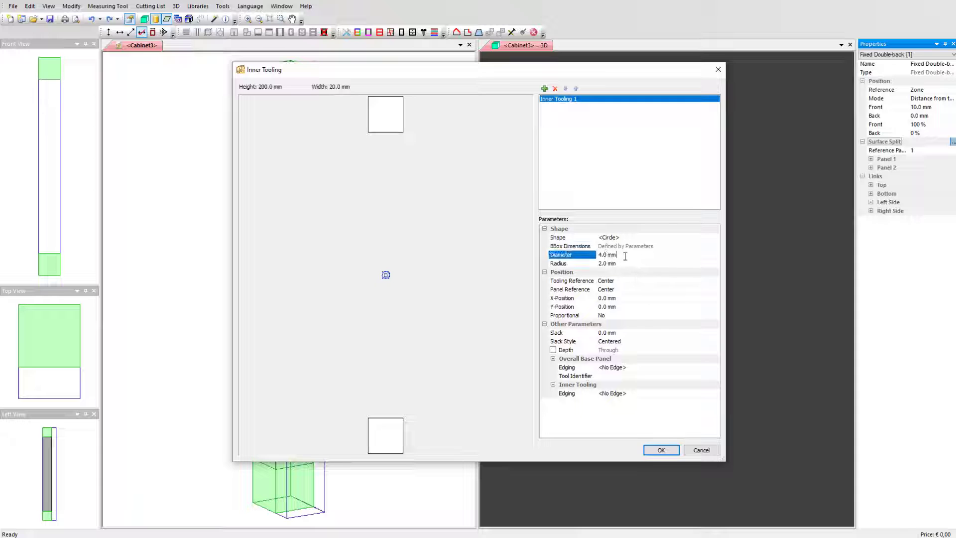
text(3)
click(553, 350)
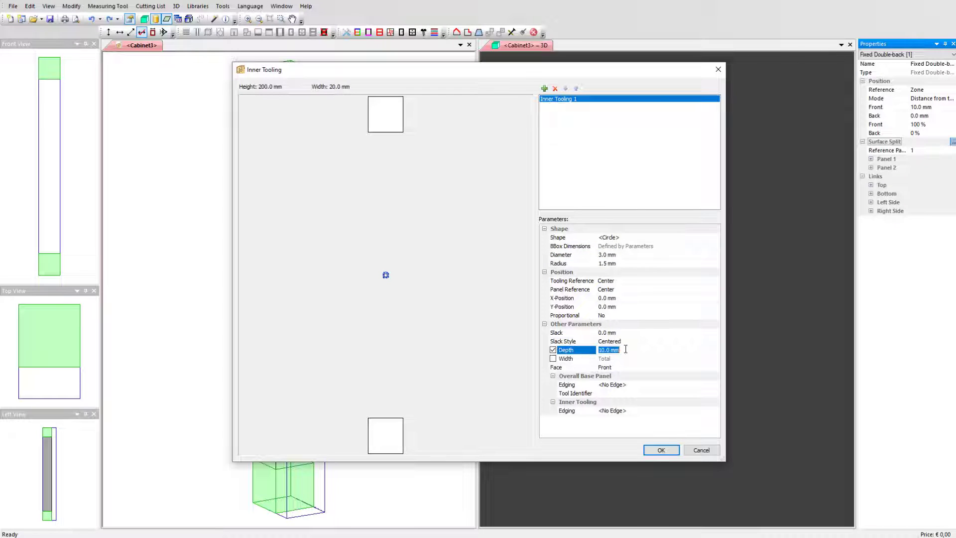
click(619, 367)
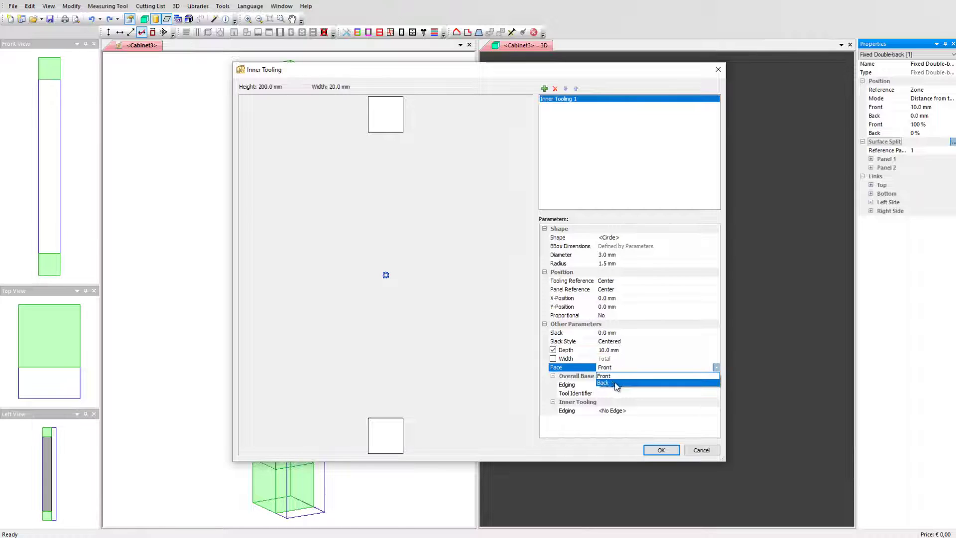
click(616, 383)
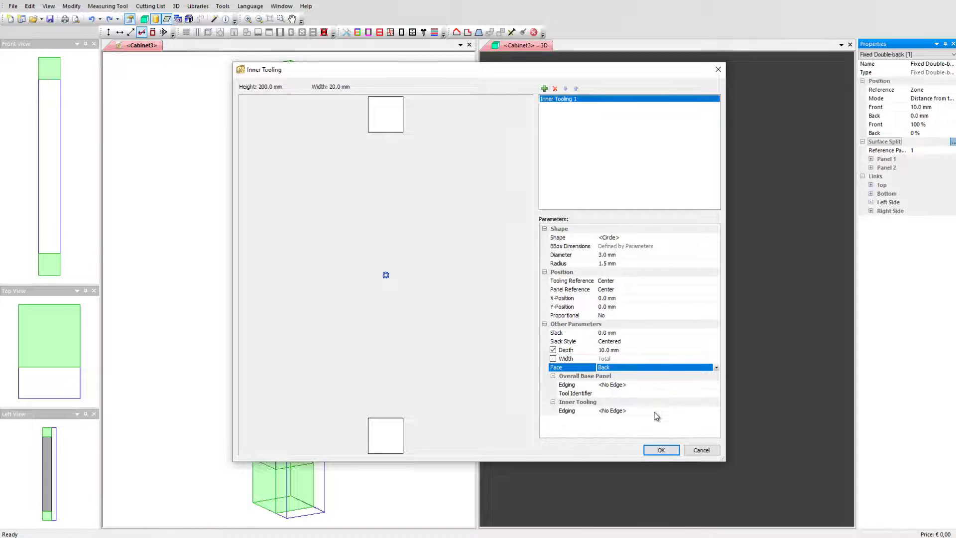
click(648, 293)
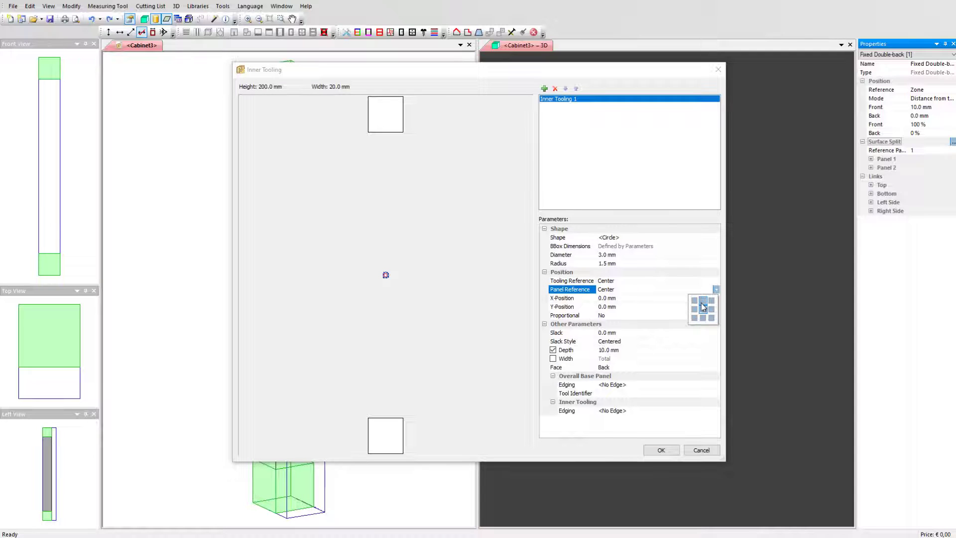
click(701, 301)
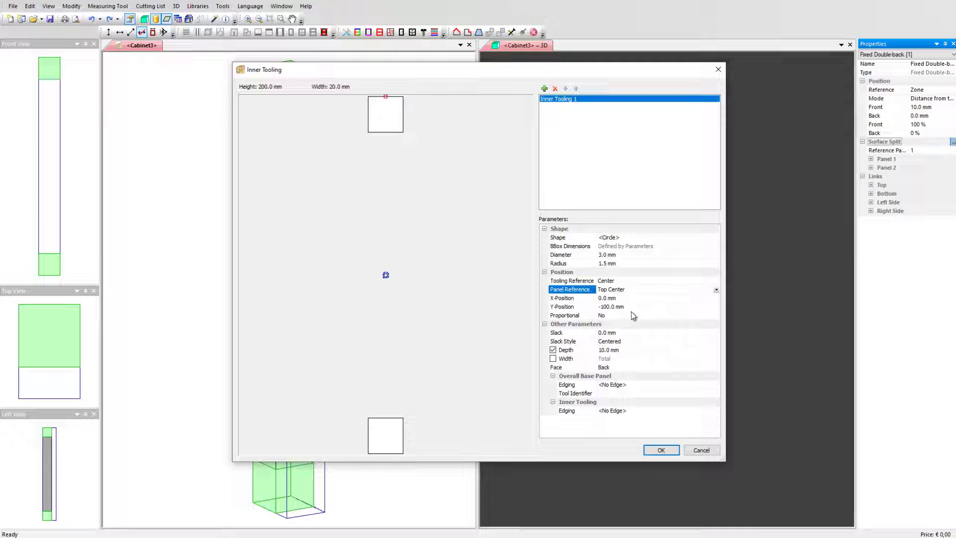
click(610, 307)
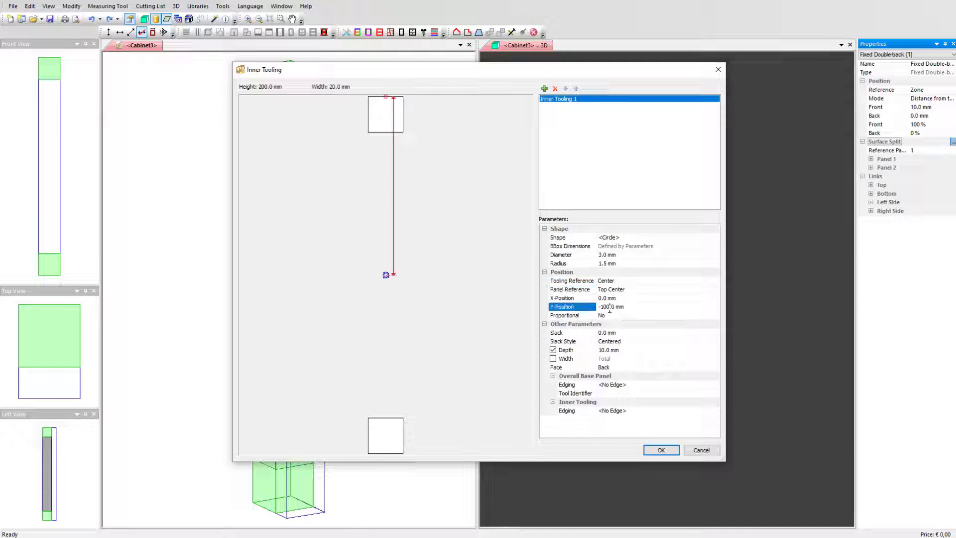
drag(608, 307, 626, 307)
key(Delete)
click(630, 315)
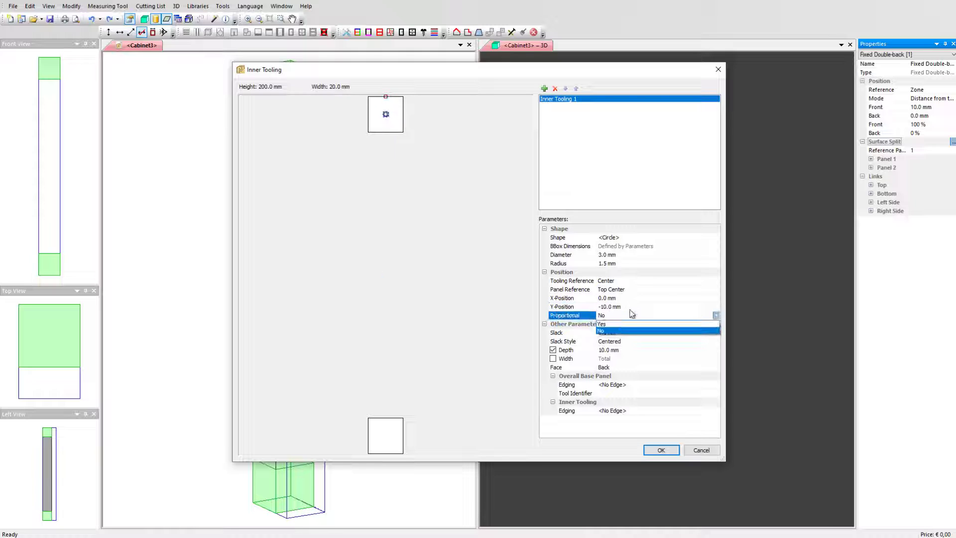
Step: Add a second back-face hole at Bottom Center Y 10 and apply both toolings
click(544, 89)
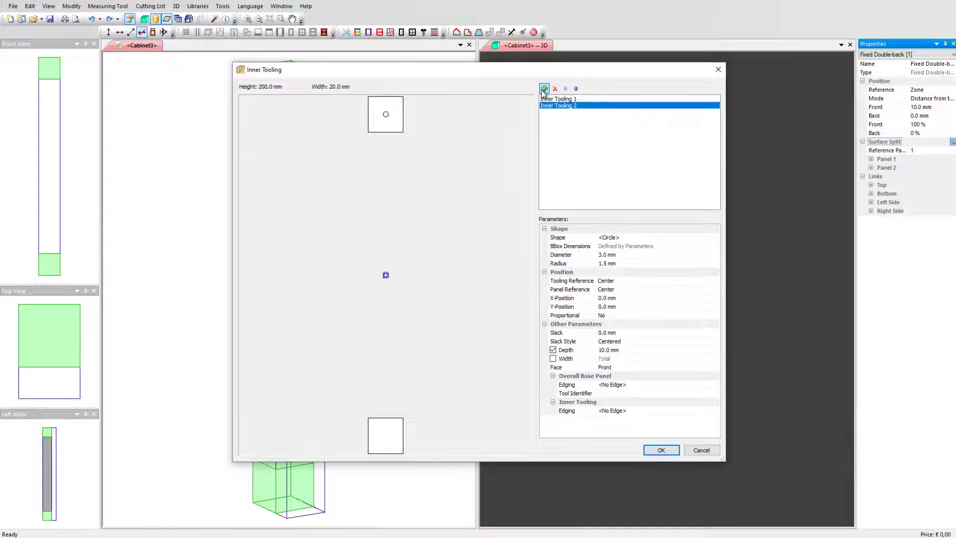
click(627, 290)
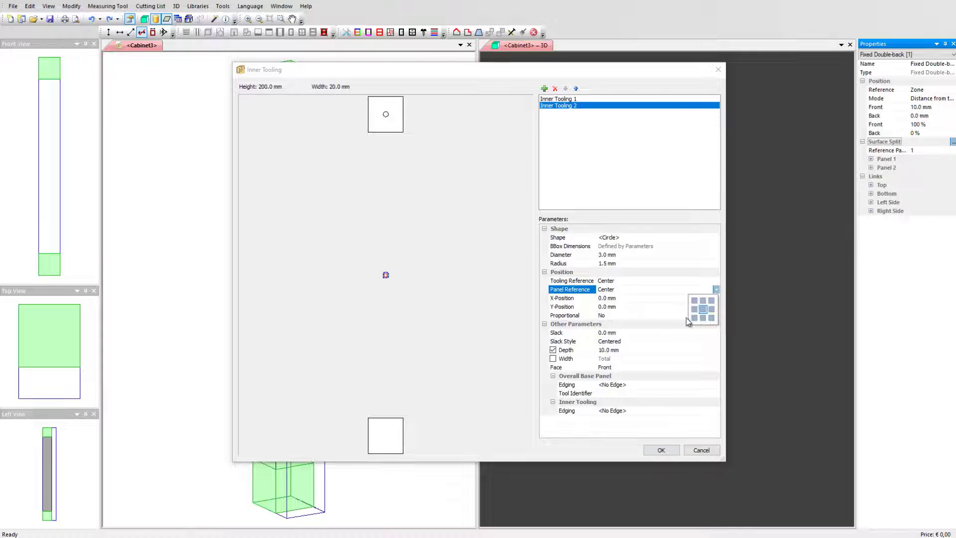
click(702, 317)
click(606, 306)
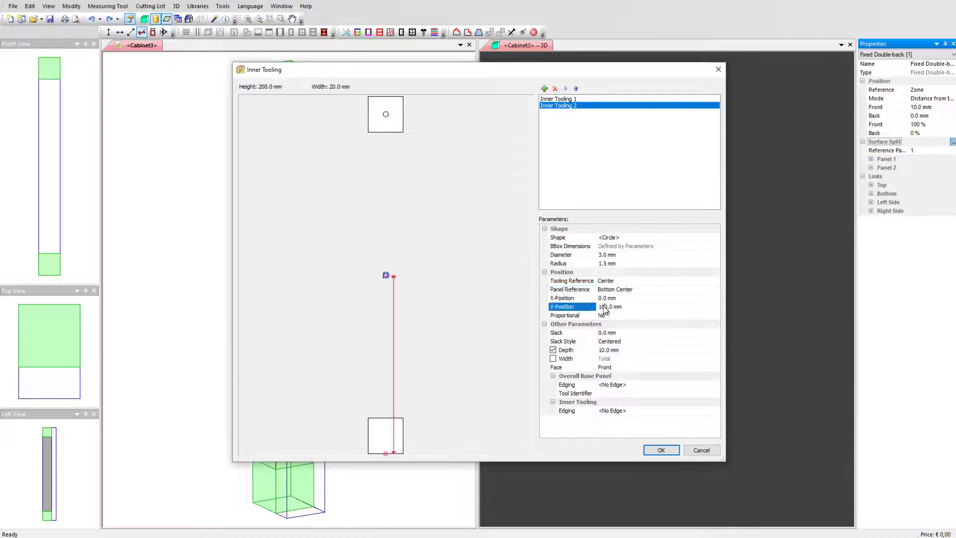
key(BackSpace)
click(611, 369)
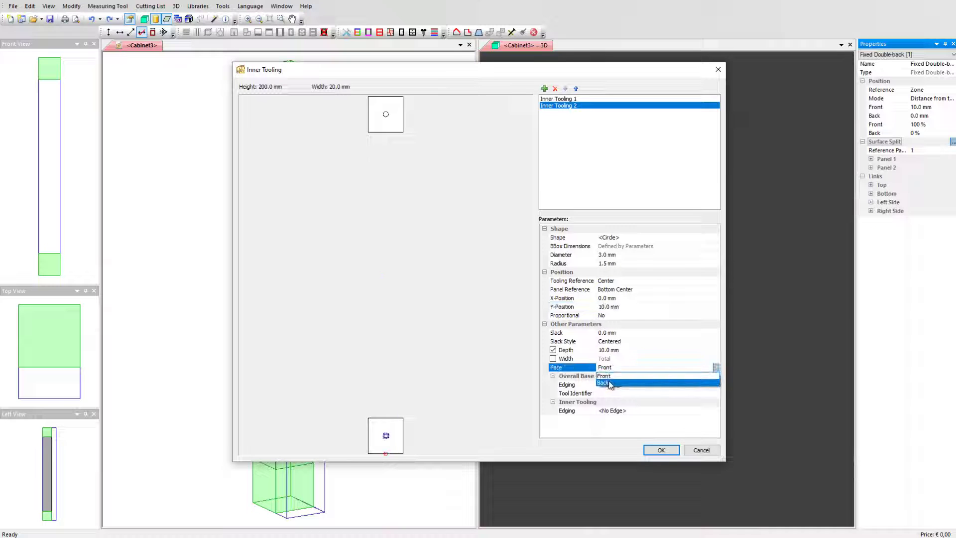
click(611, 382)
click(648, 448)
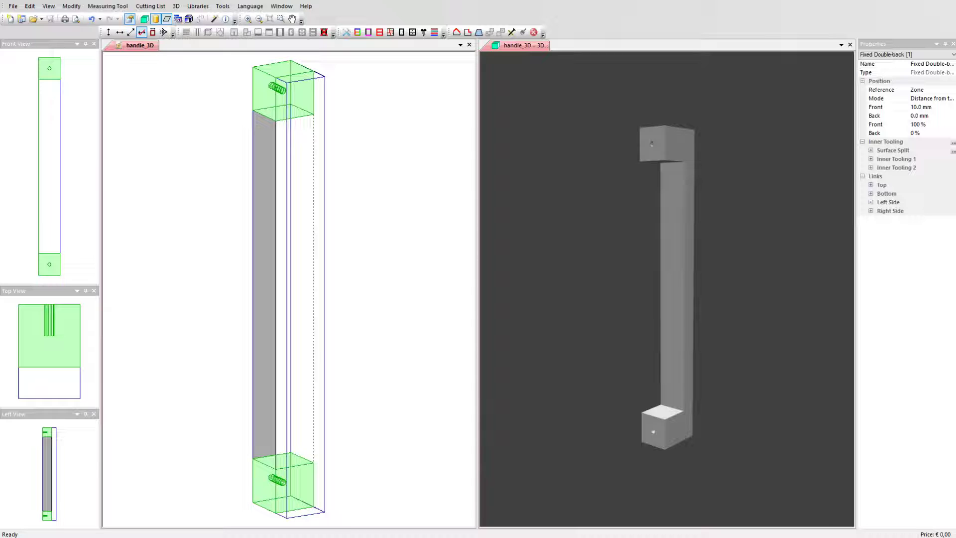
Step: Export the handle as a 3D DXF file named handle_3D
click(13, 6)
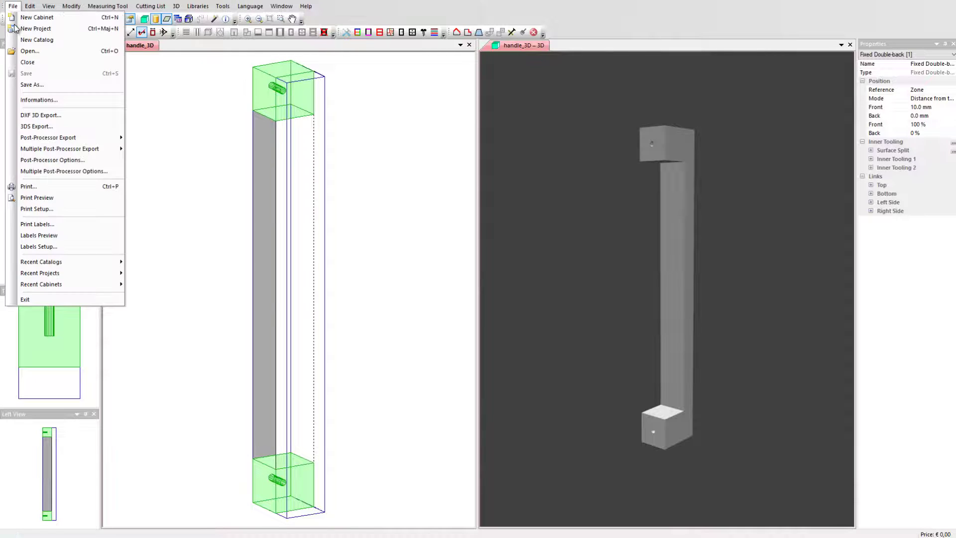
click(23, 115)
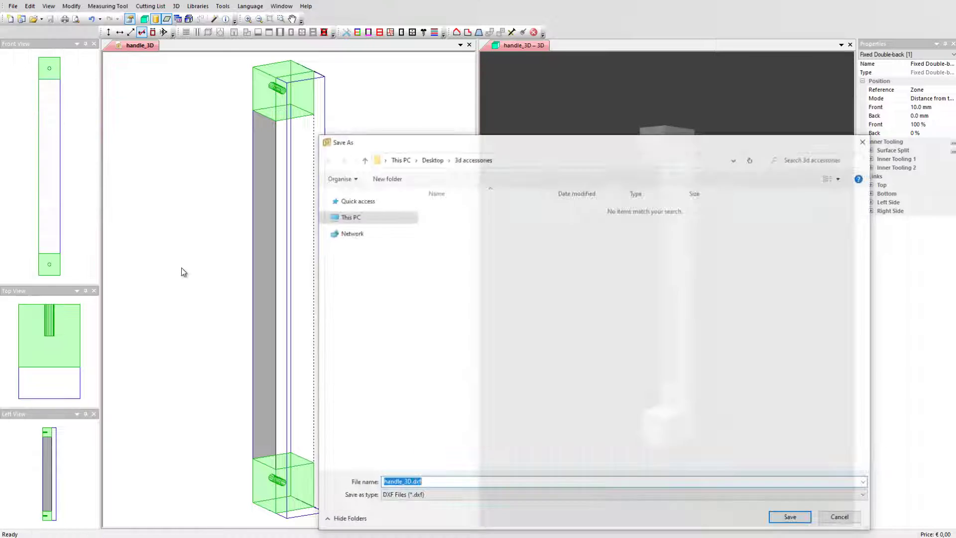
text(handle)
text(_3D)
key(Return)
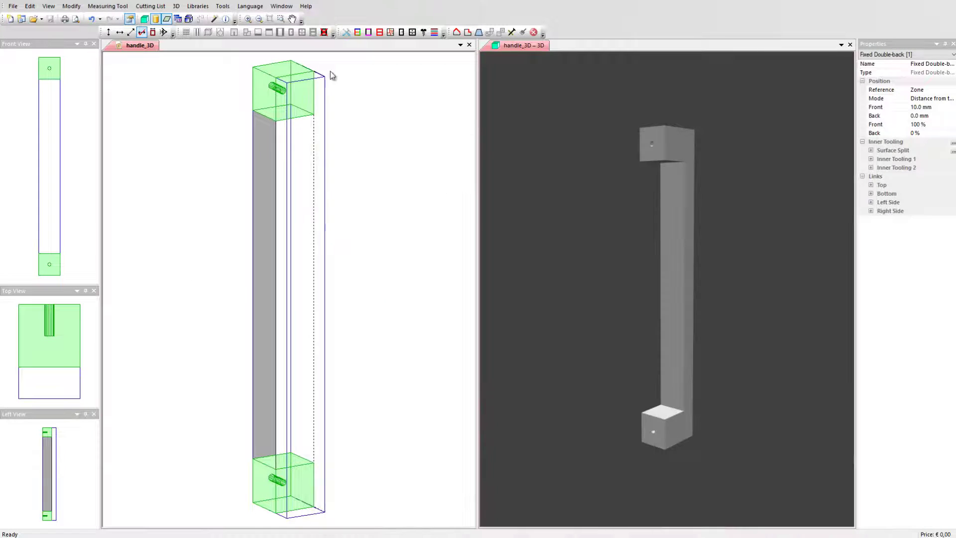
Step: Close handle_3D and open the 3D Accessories library, previewing the Blum hinge models
click(469, 45)
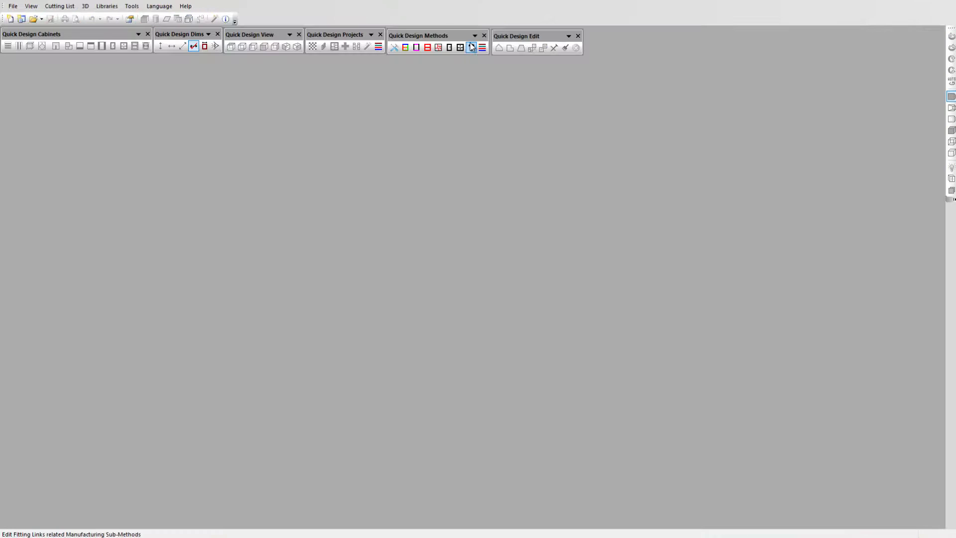
click(107, 6)
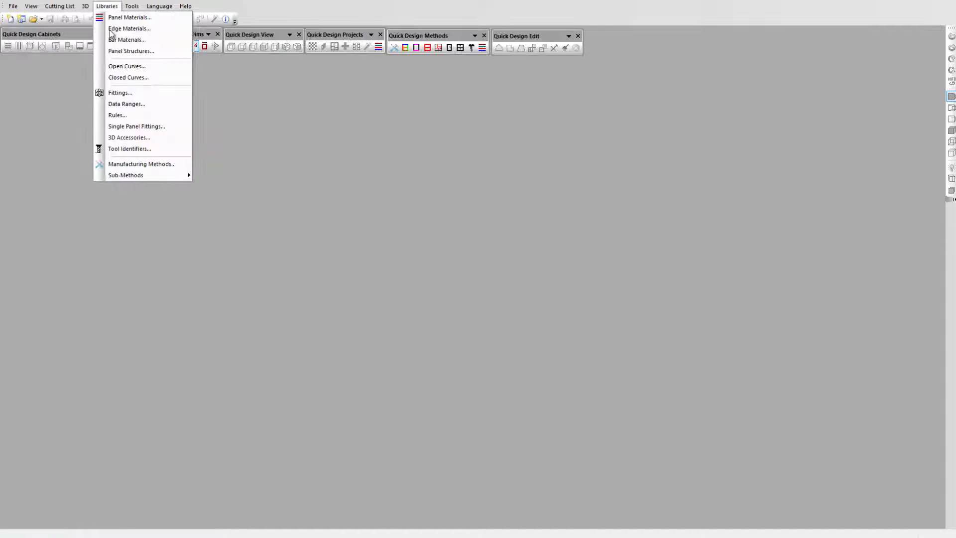
click(120, 138)
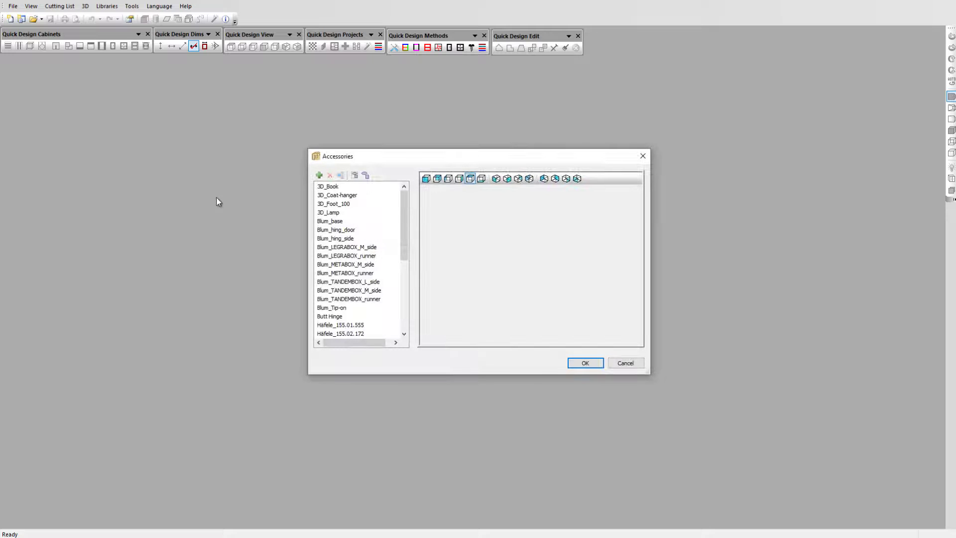
click(333, 221)
click(334, 229)
drag(485, 290, 604, 246)
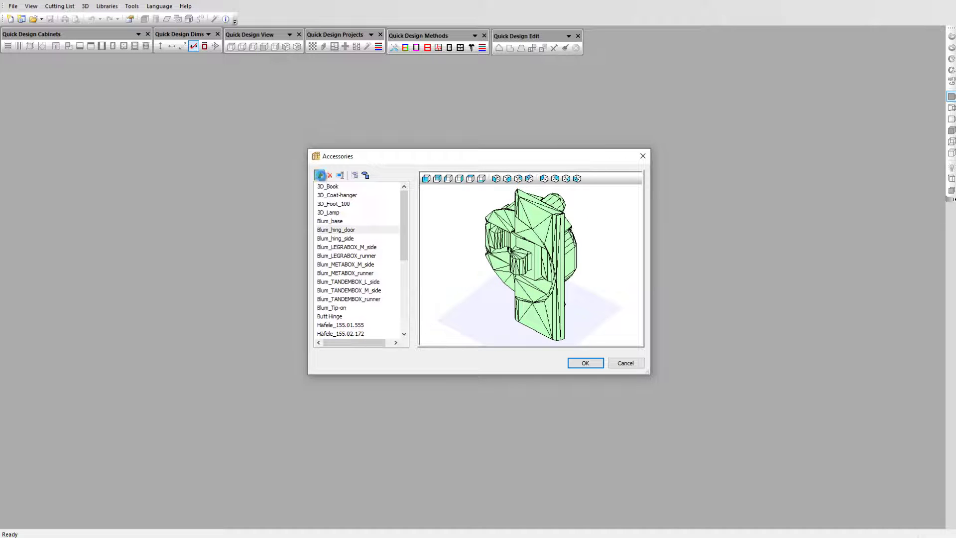
Step: Add a new accessory from the exported handle DXF, selecting all its faces
click(320, 175)
double_click(445, 212)
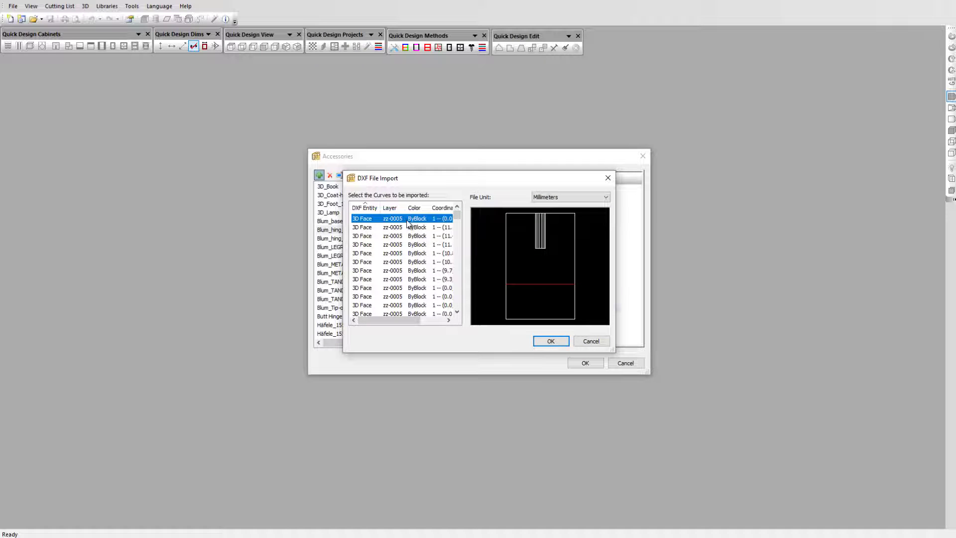
key(ctrl+a)
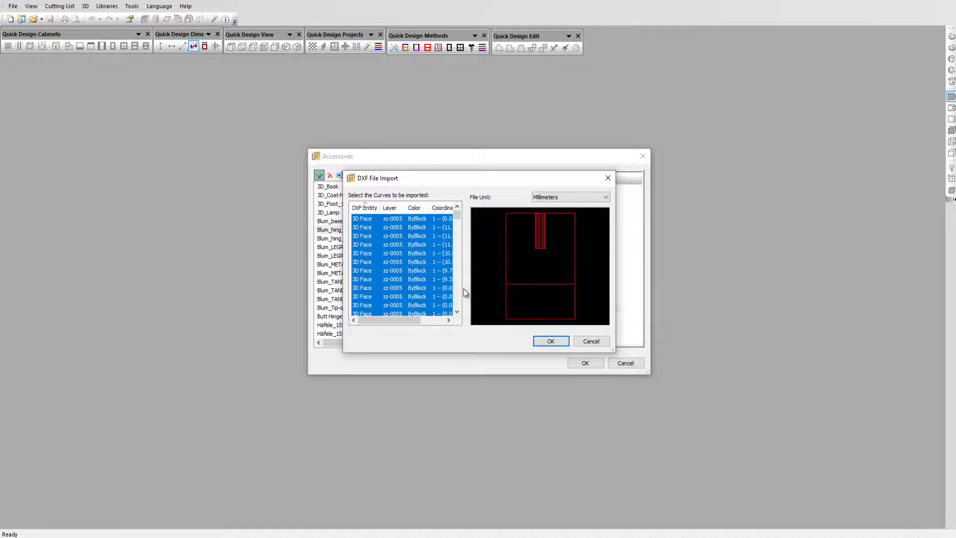
Step: Confirm the import, delete handle-200 copies 1–3, rename handle-200 4, and close the library
click(542, 343)
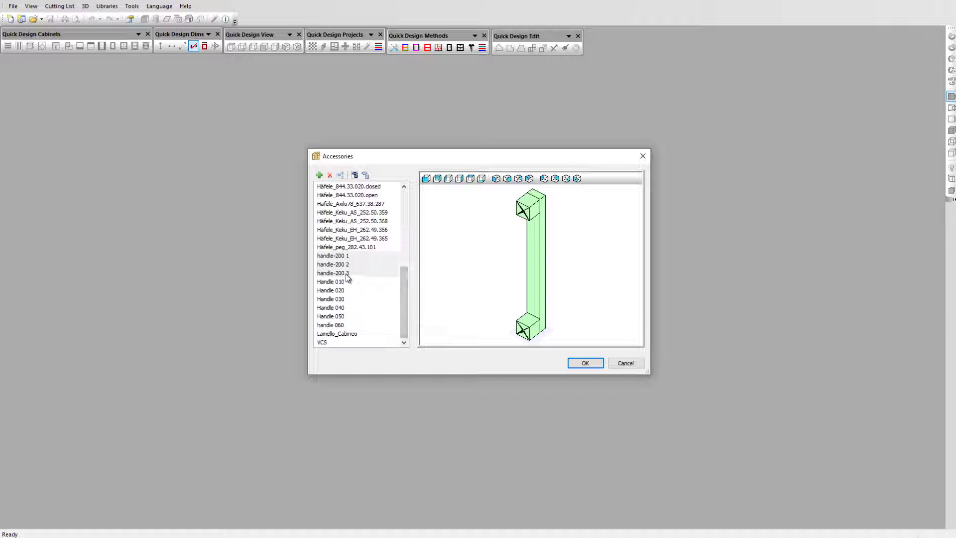
drag(348, 277, 347, 260)
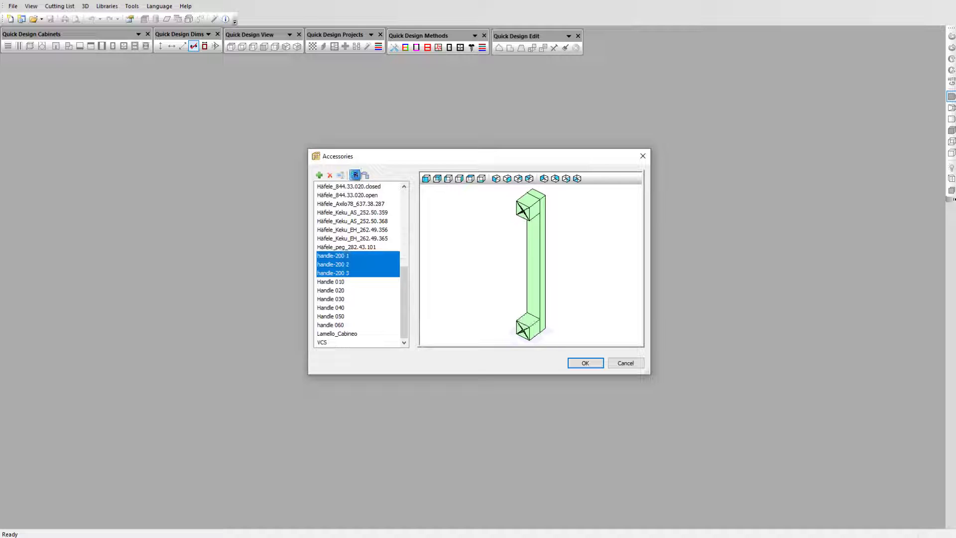
click(356, 175)
click(340, 249)
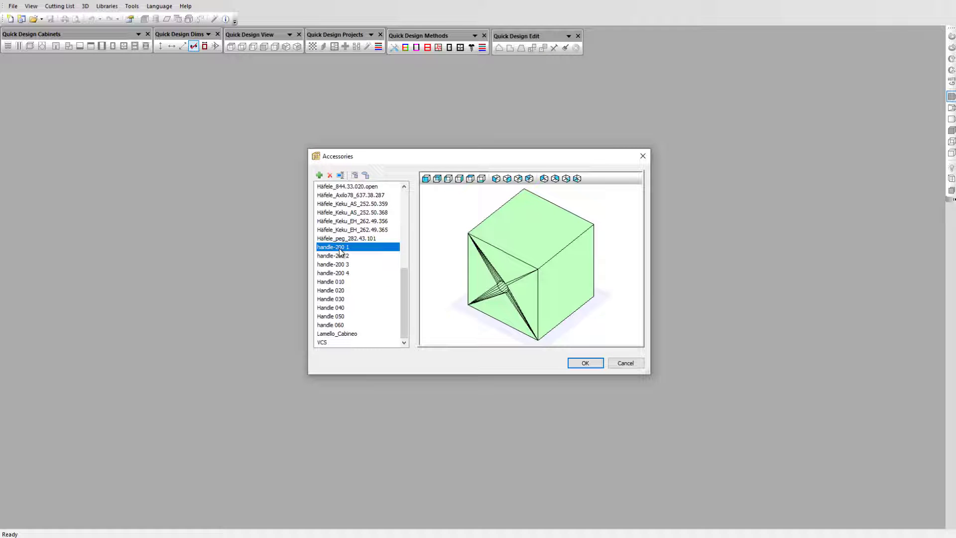
key(Delete)
key(Delete)
key(Delete)
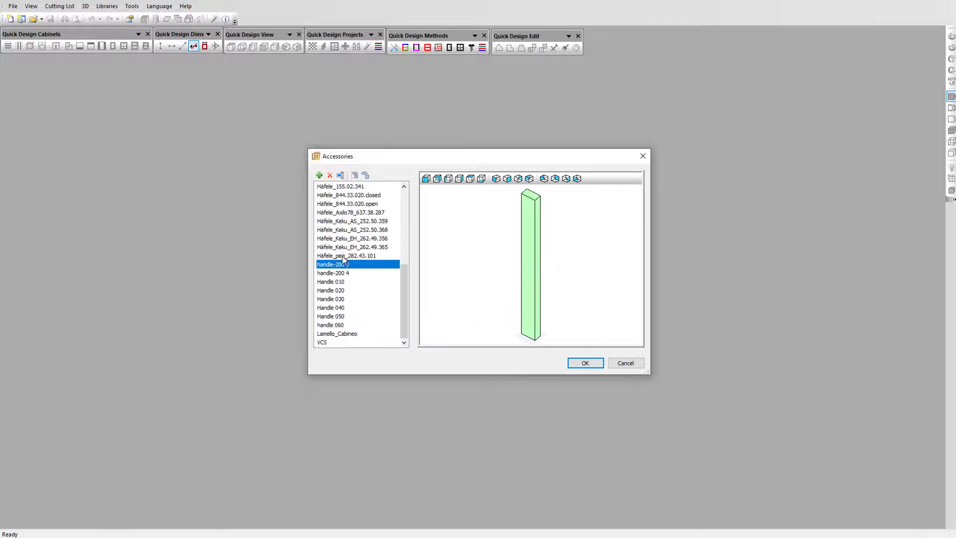
click(351, 274)
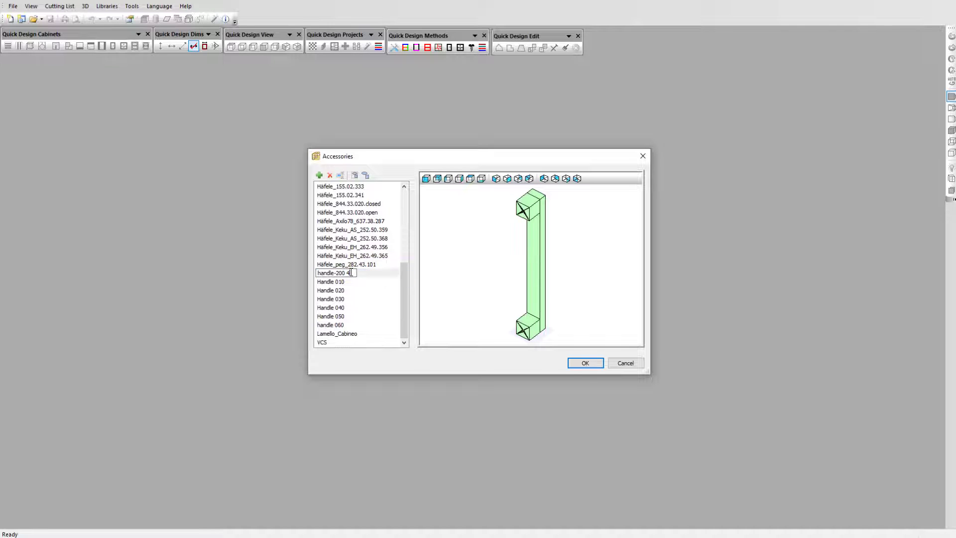
click(582, 366)
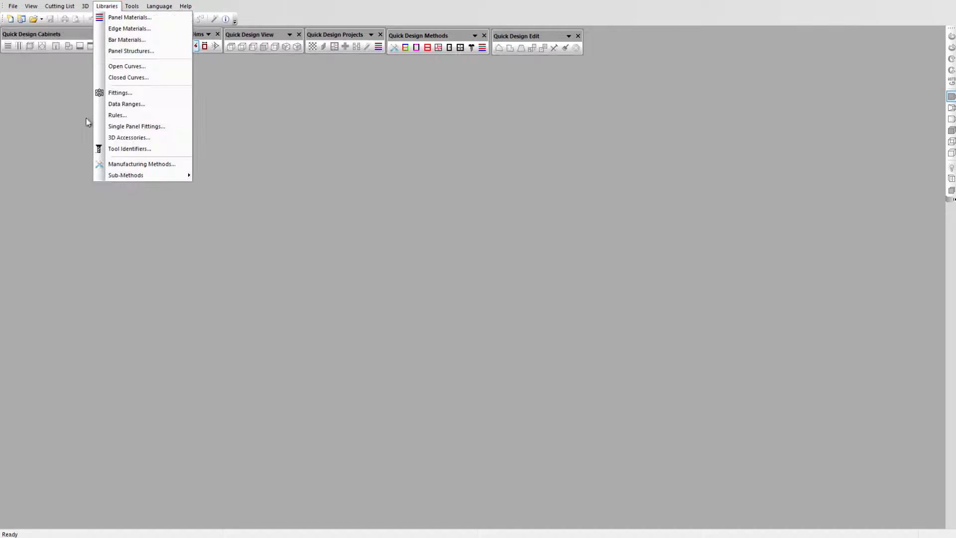
Step: Expand Handles in Single Panel Fittings and preview the Handle-hor fittings one by one
click(117, 125)
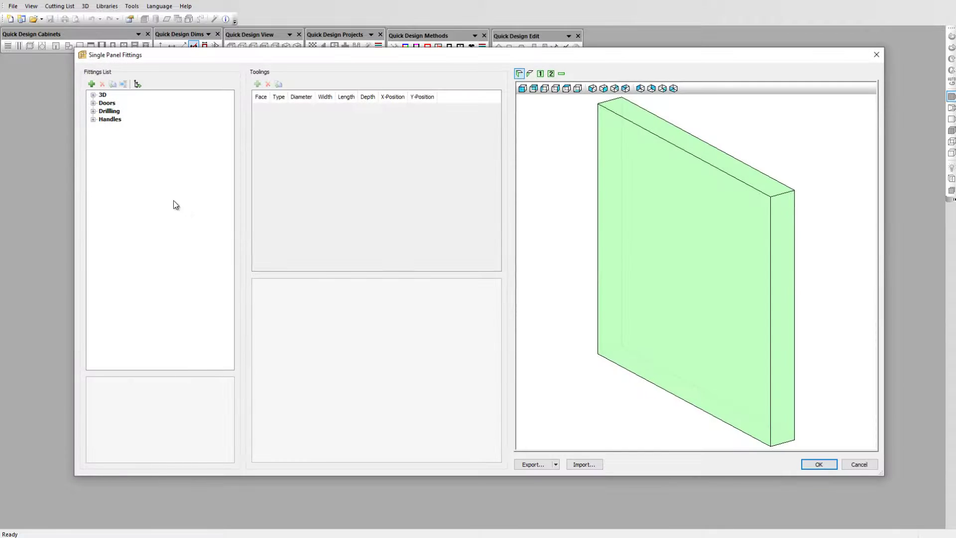
click(93, 120)
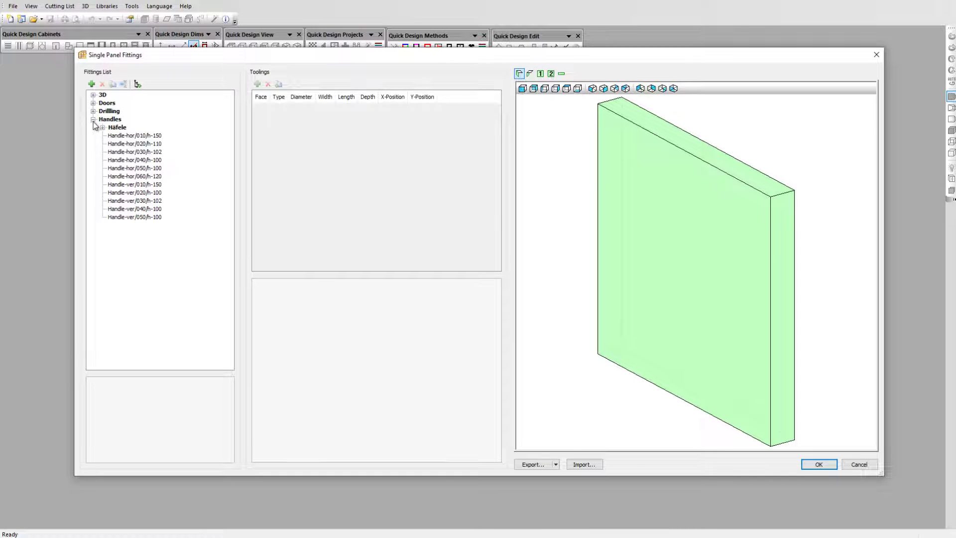
click(112, 136)
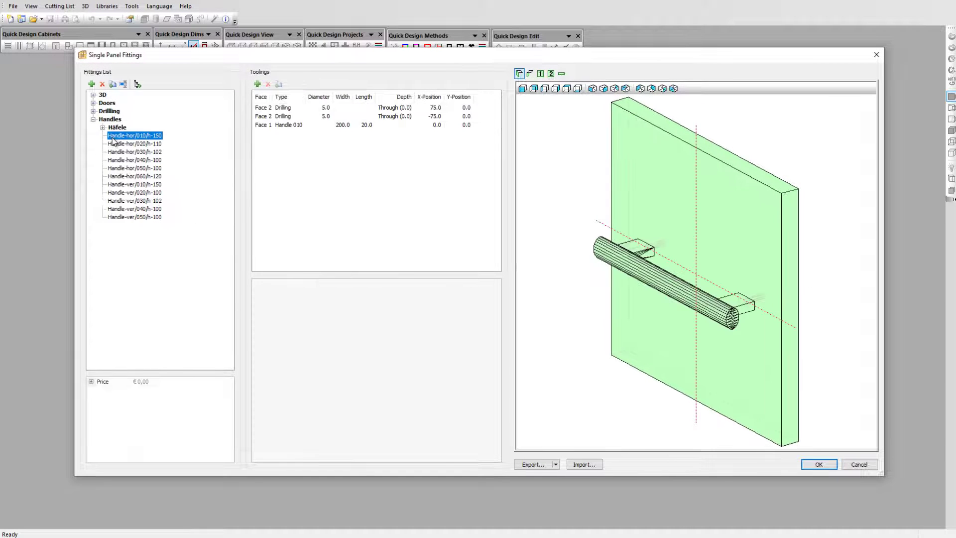
click(115, 140)
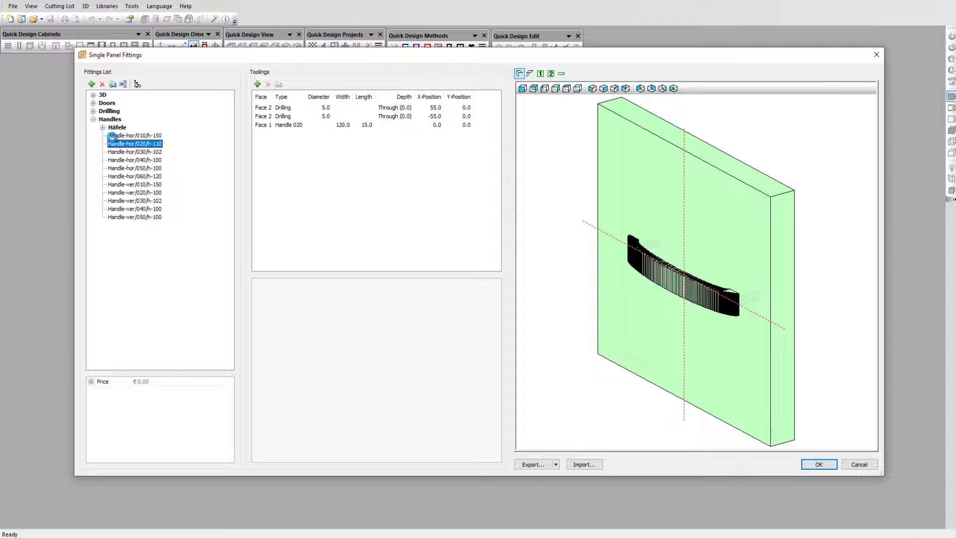
key(Down)
key(Down)
key(Down)
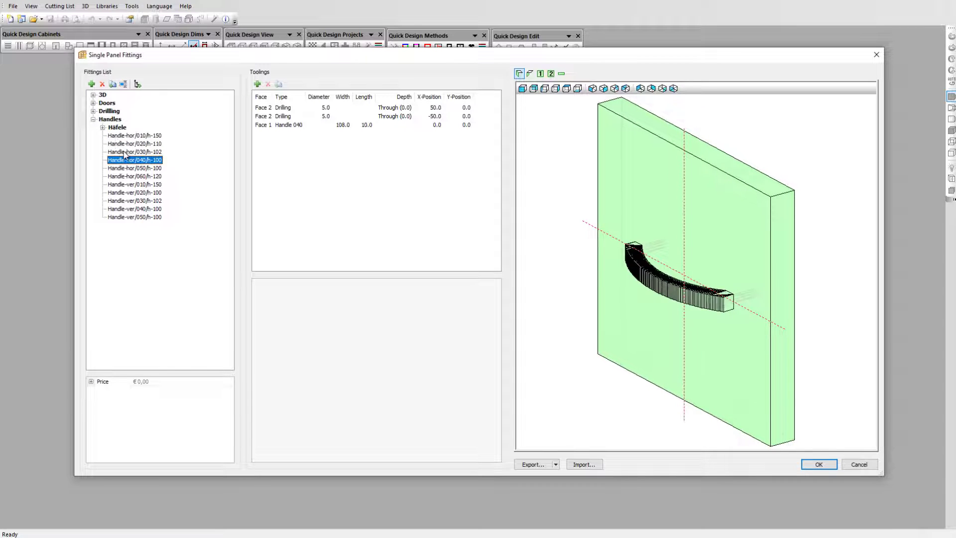
key(Down)
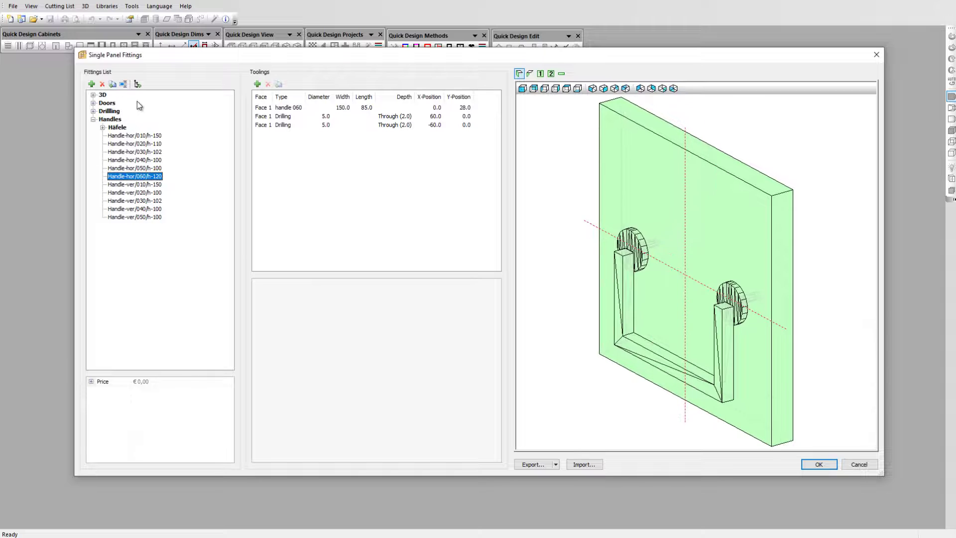
Step: Create a new fitting under Handles named Handle-200-vertical
click(92, 83)
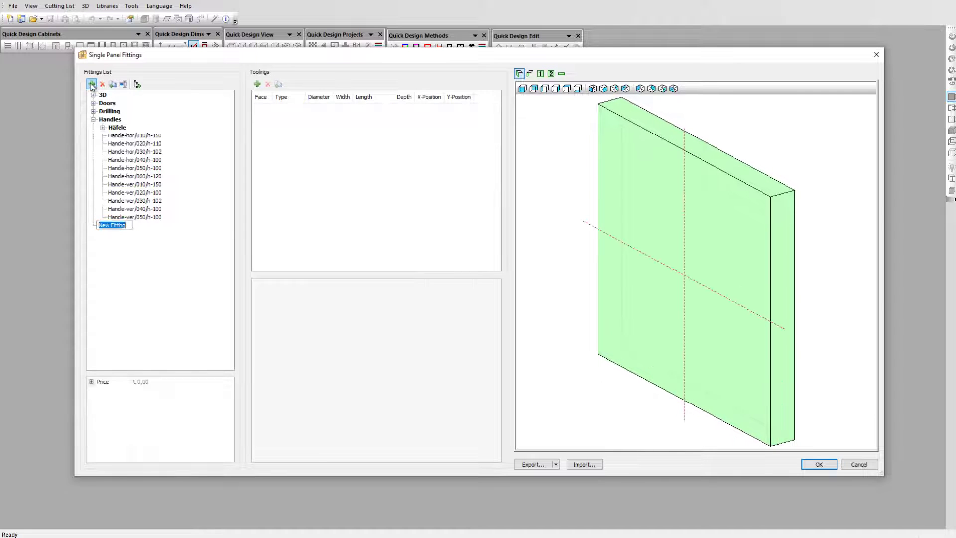
text(Handle-200-vertical)
key(Return)
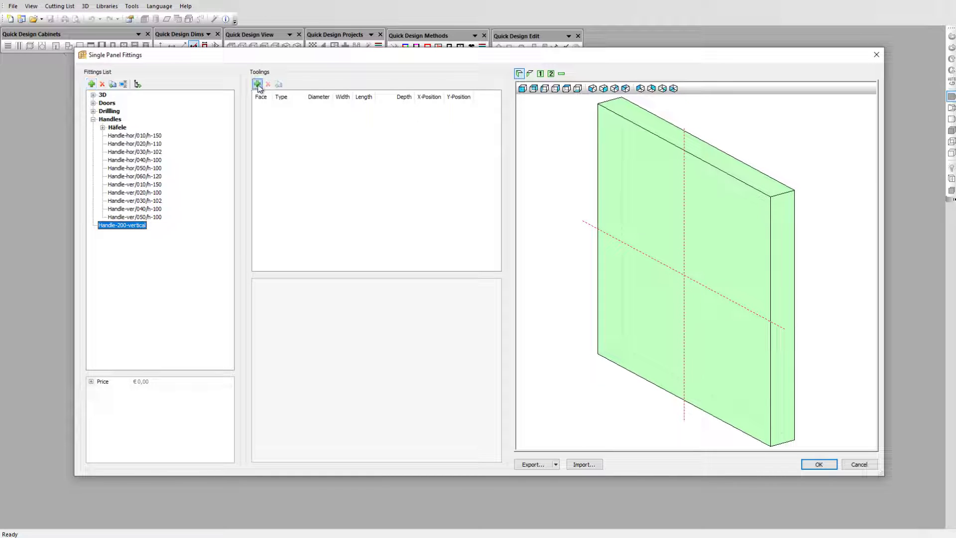
Step: Add a 3D Accessory tooling to the fitting using the handle-200 accessory
click(258, 84)
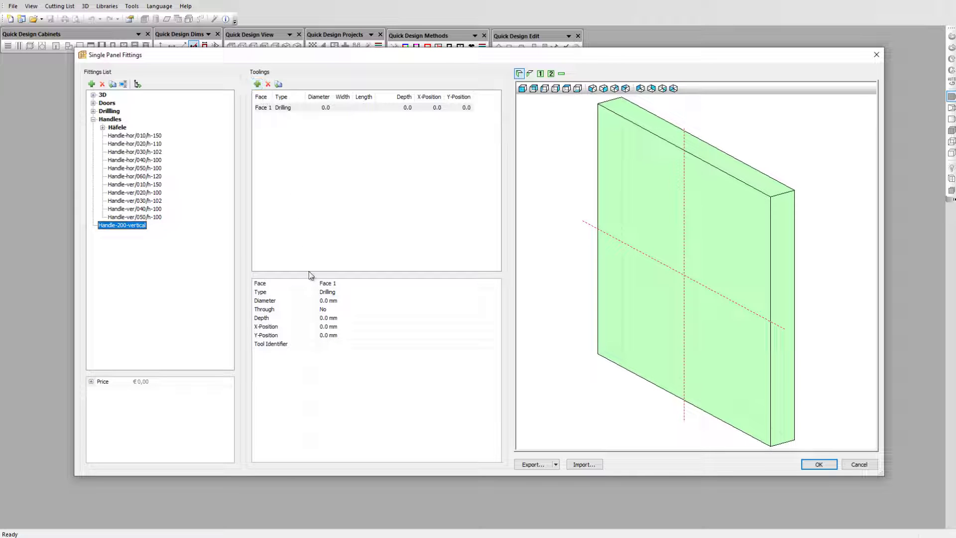
click(333, 296)
click(334, 295)
click(338, 323)
click(336, 303)
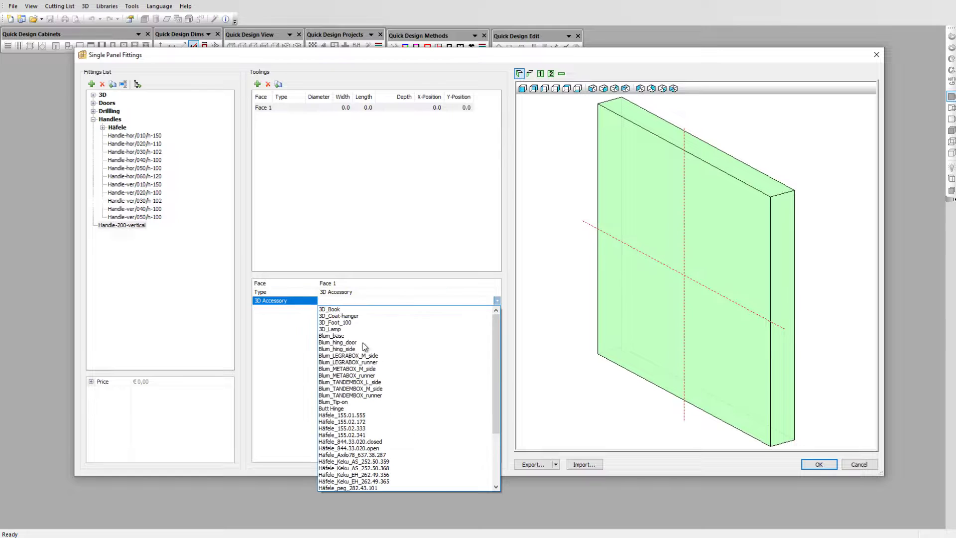
scroll(357, 423, down, 10)
click(358, 423)
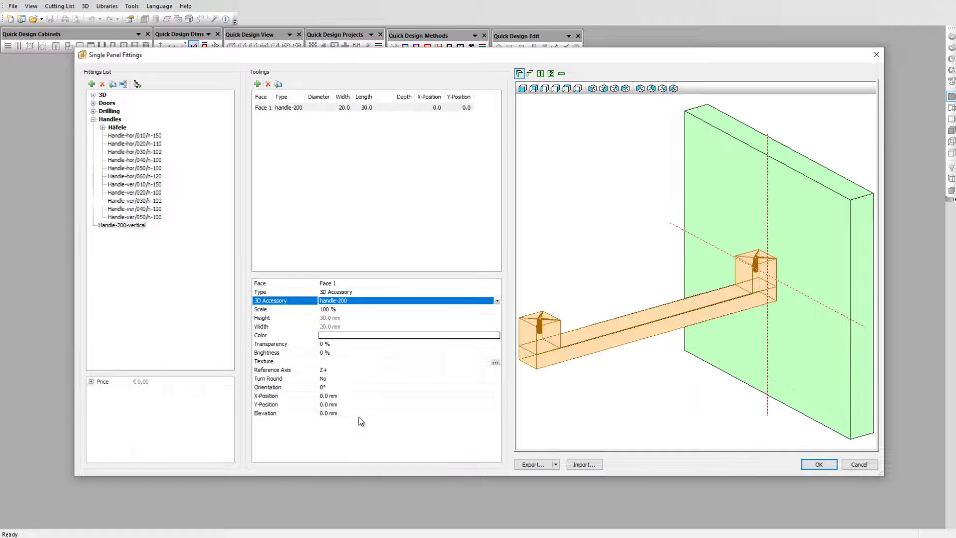
scroll(597, 309, down, 3)
drag(613, 310, 639, 324)
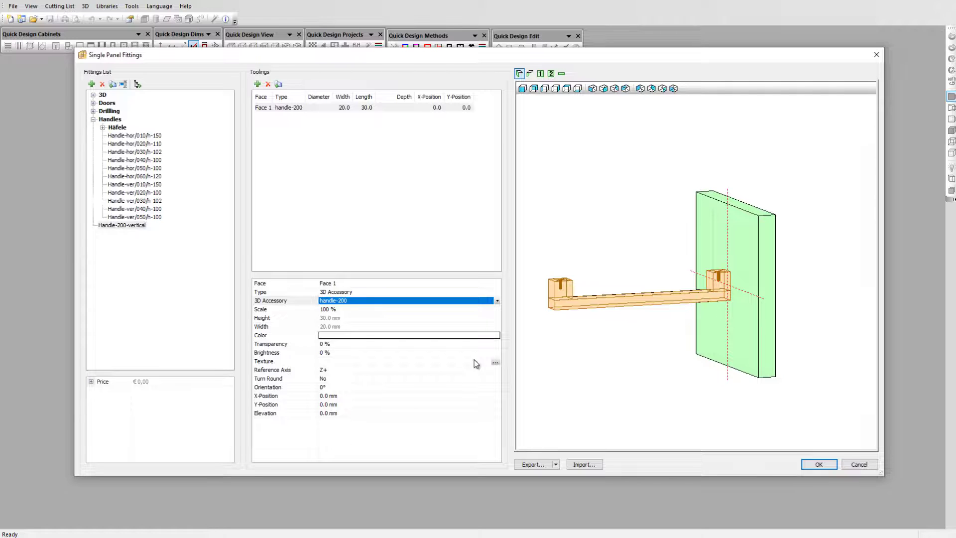
Step: Set the handle's reference axis to Y+ so it stands vertical
click(299, 371)
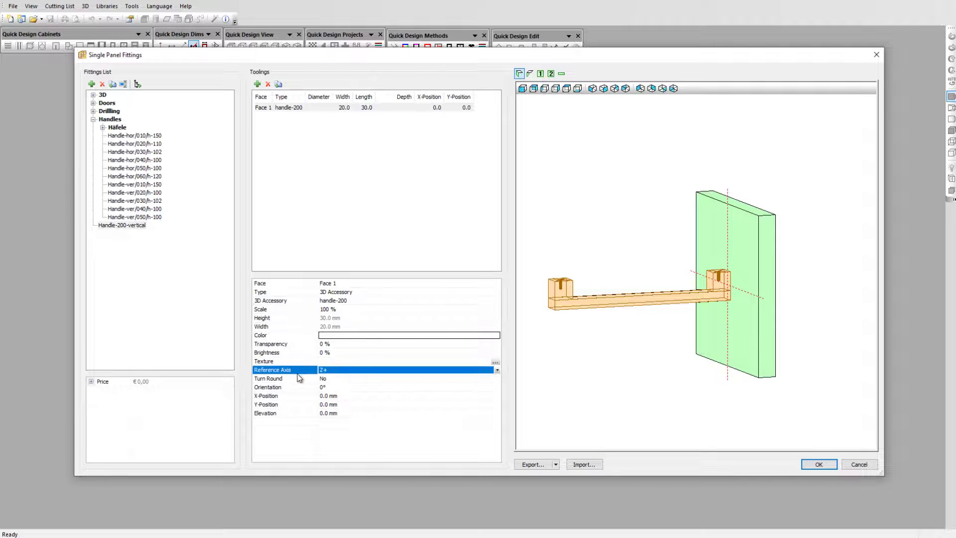
click(294, 389)
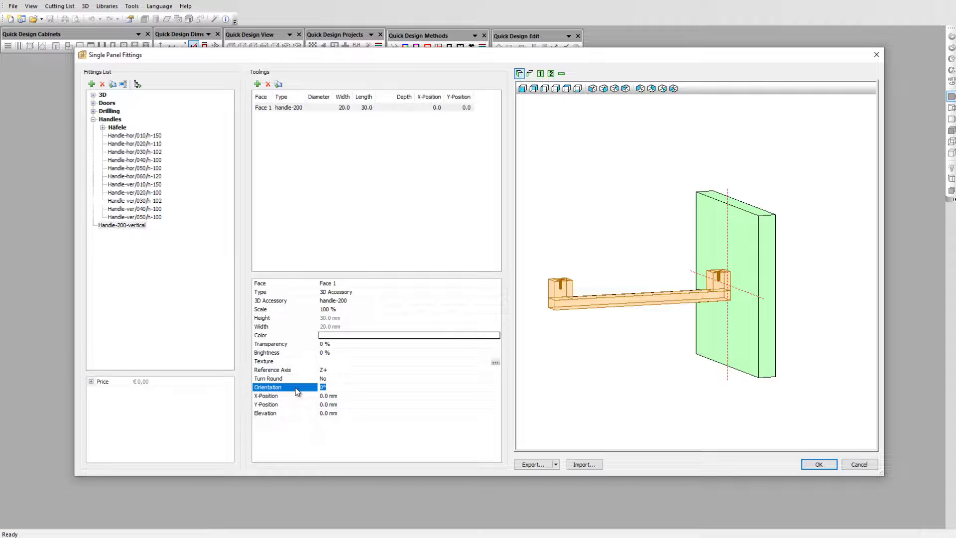
click(304, 371)
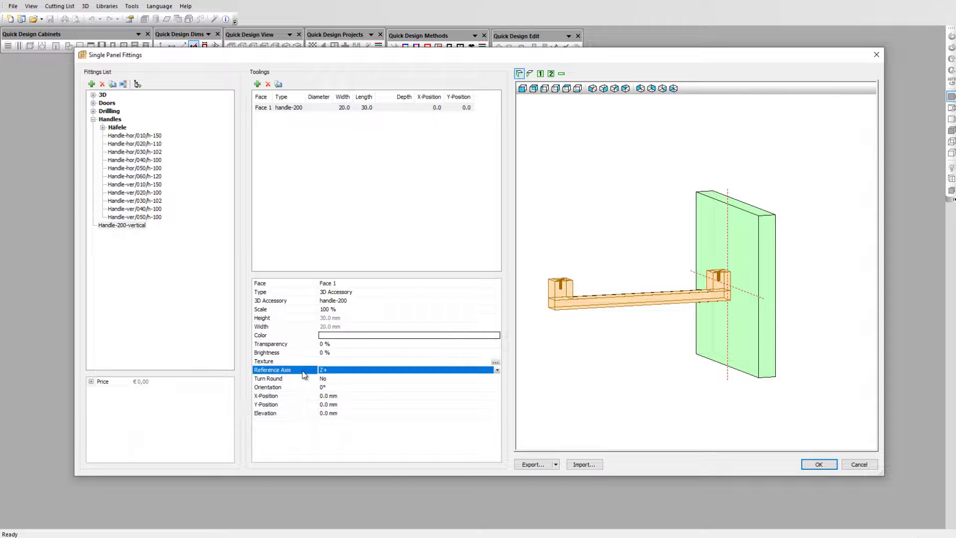
click(340, 372)
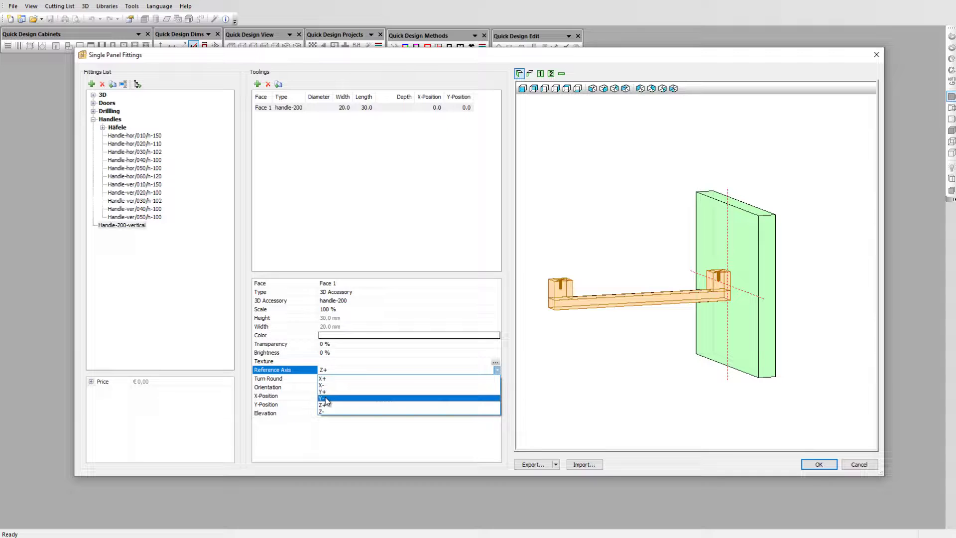
click(324, 391)
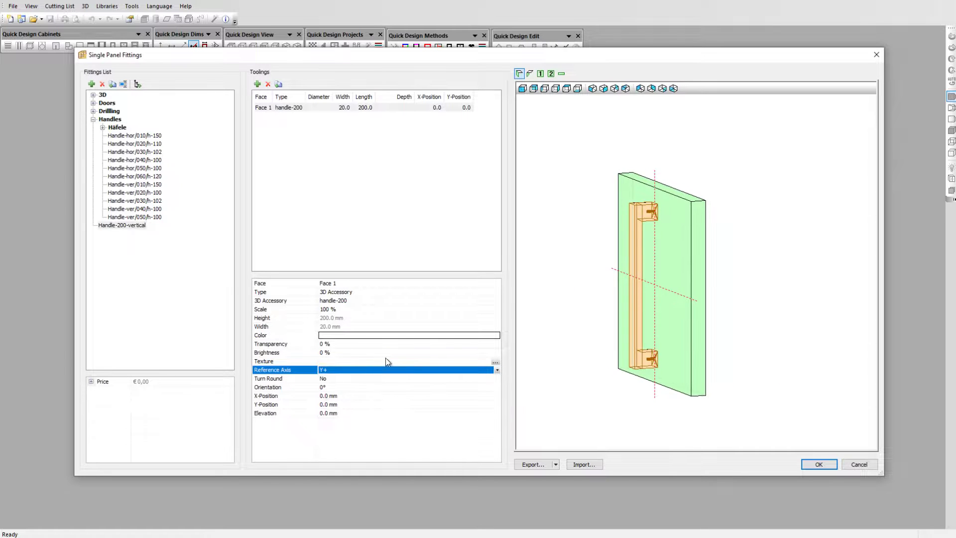
Step: Colour the handle dark grey at 100% brightness
click(348, 336)
click(343, 368)
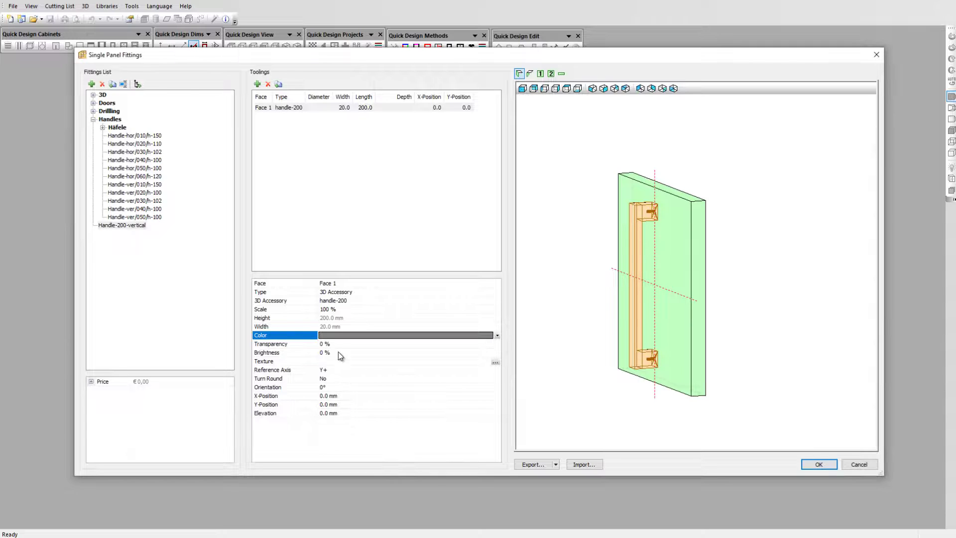
click(339, 353)
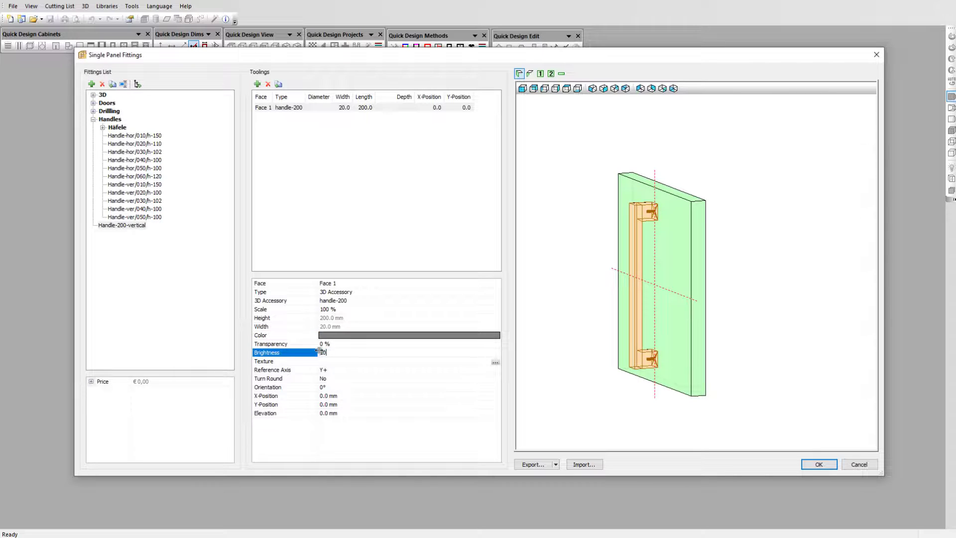
text(100)
key(Return)
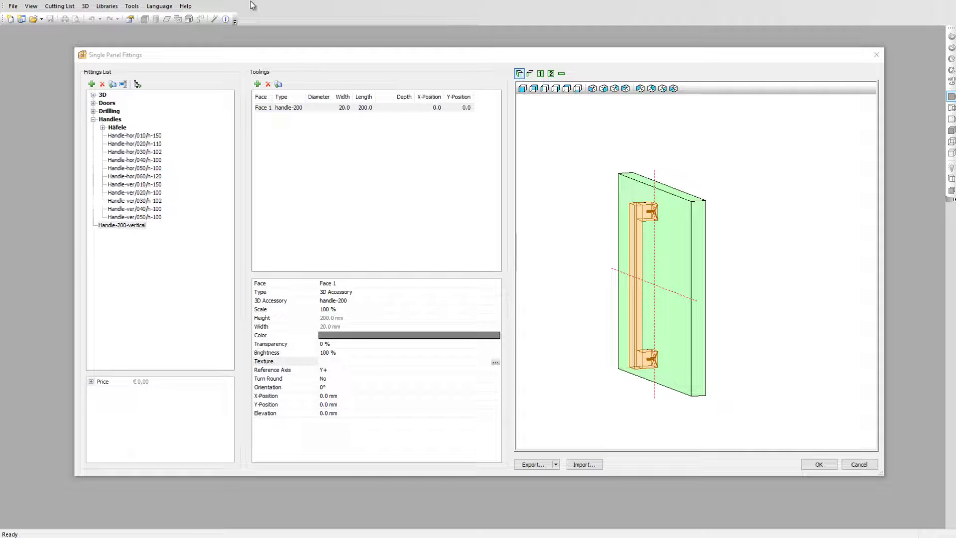
Step: Add a 3 mm through-drilling at Y-Position 90 mm to the fitting
click(257, 83)
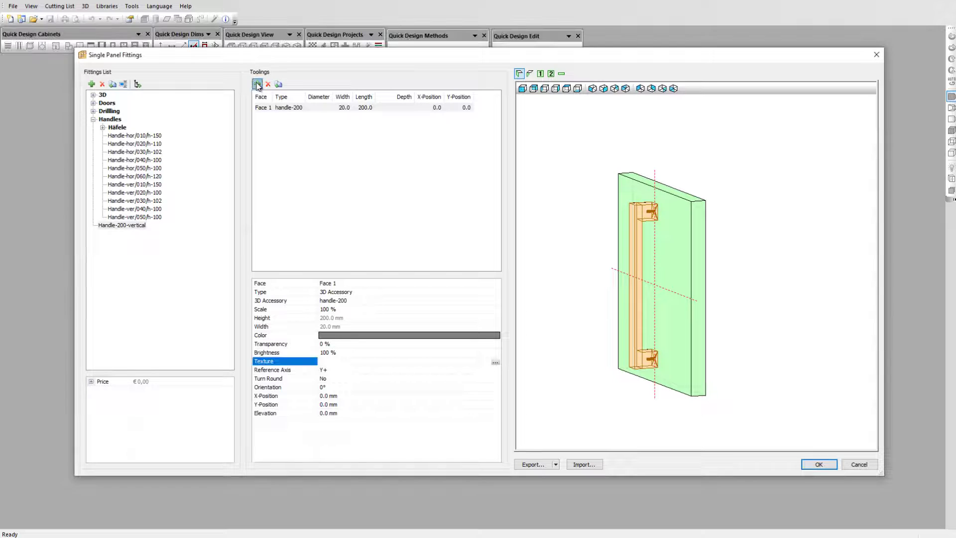
click(257, 83)
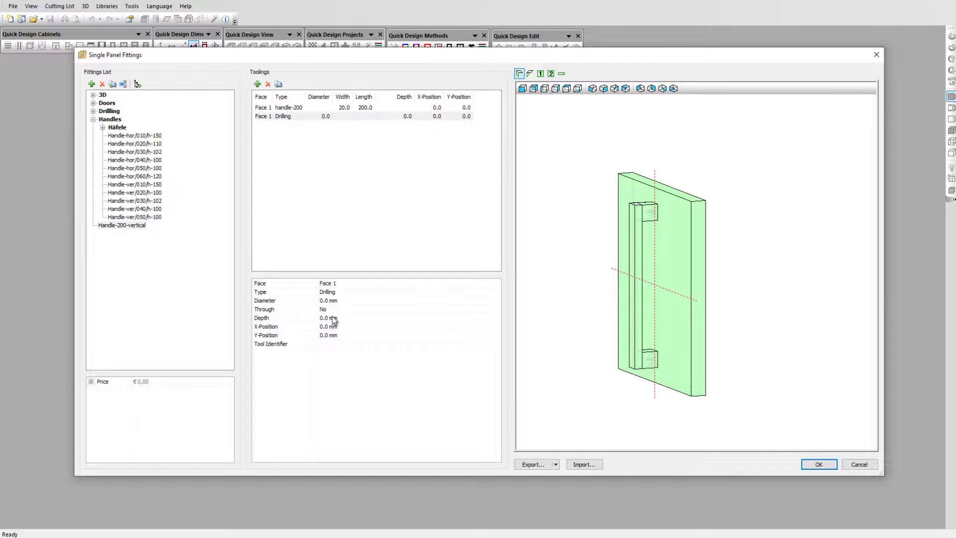
click(311, 300)
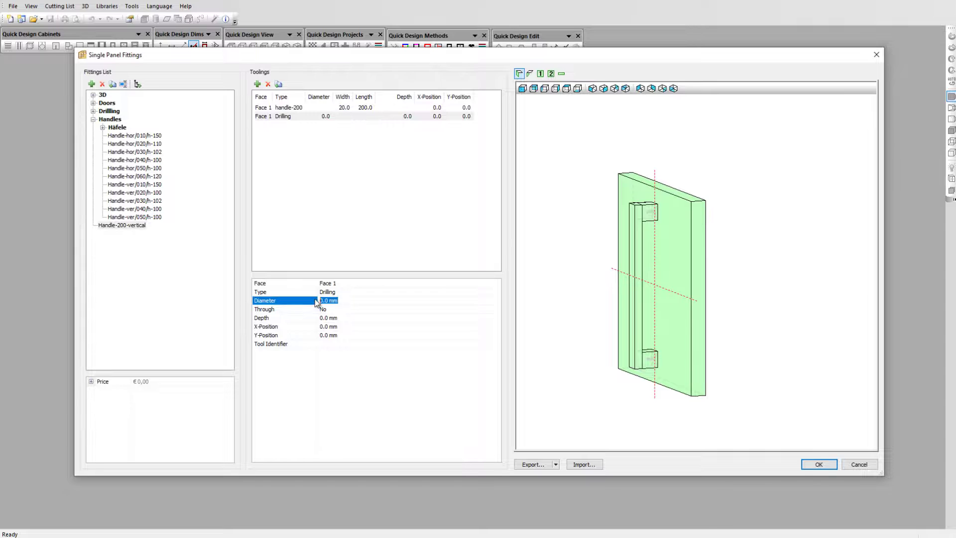
text(3)
click(341, 310)
click(339, 315)
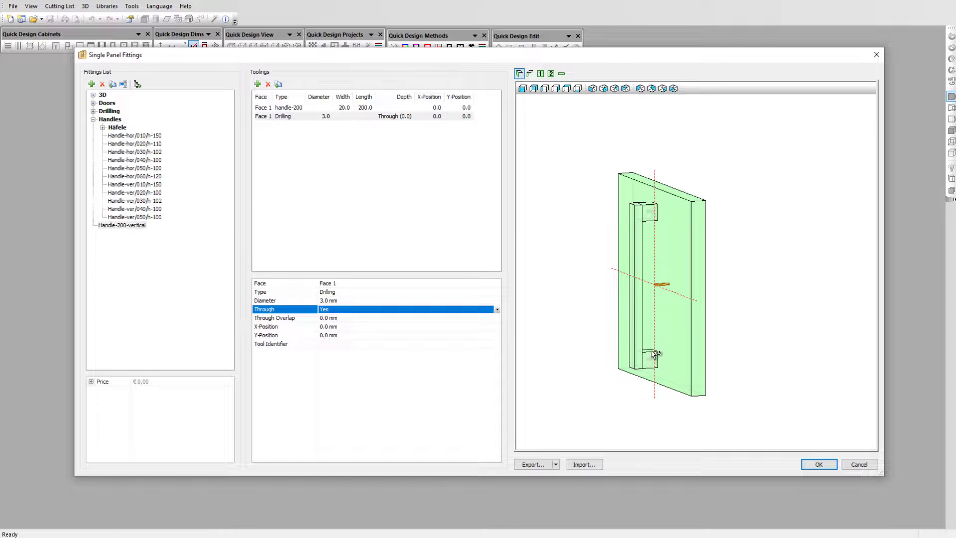
click(364, 336)
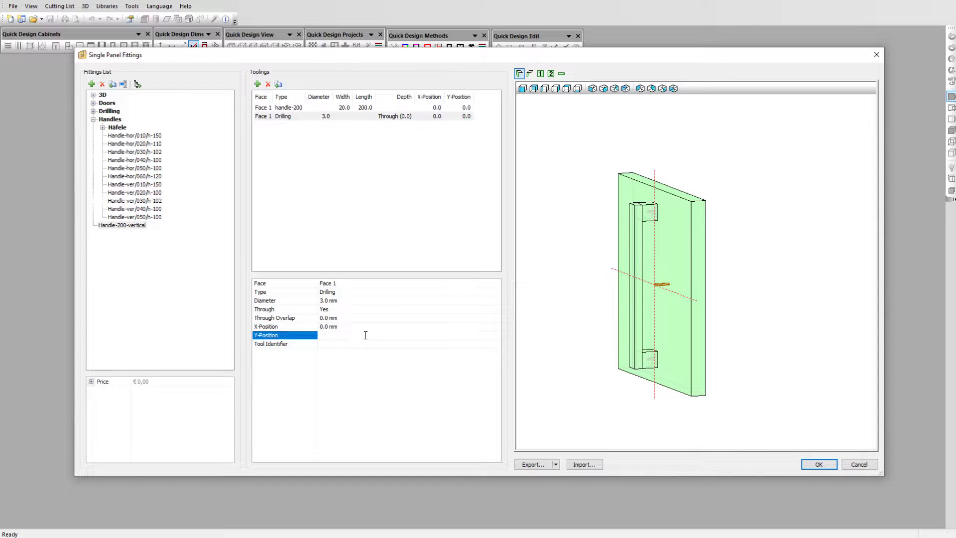
click(387, 344)
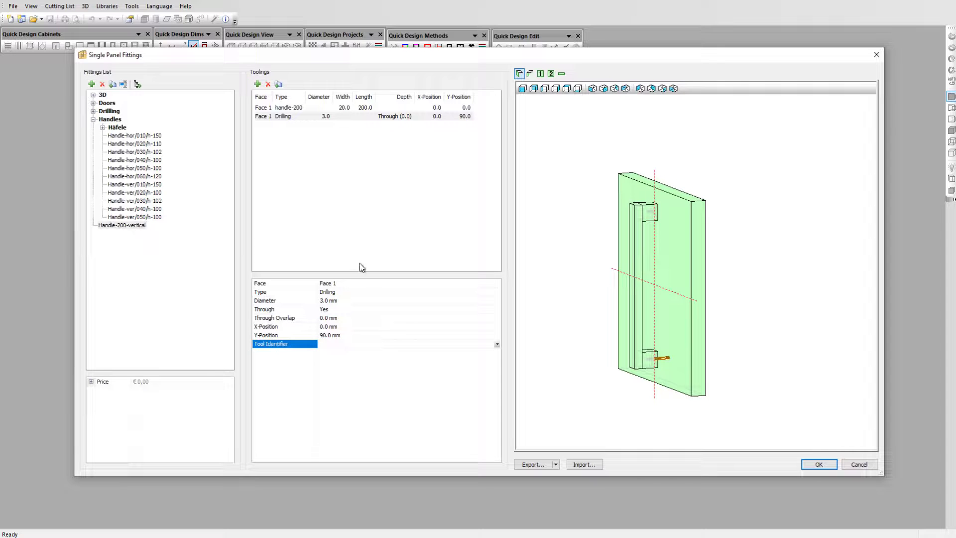
Step: Duplicate the drilling and set the copy's Y-Position to -90 mm
click(288, 115)
click(278, 83)
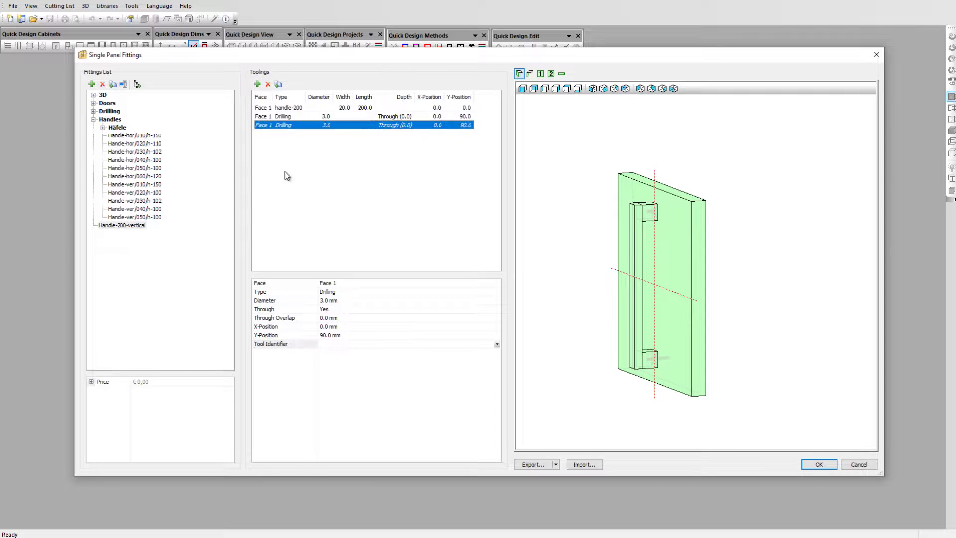
click(347, 336)
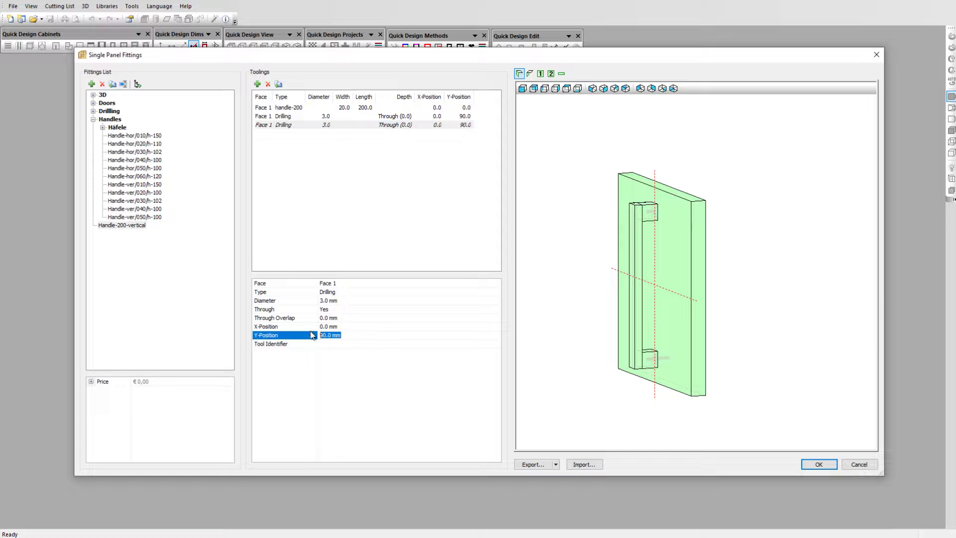
text(-90)
key(Return)
Step: Rotate the preview to check both holes, then confirm and close the fittings library
drag(710, 306, 615, 299)
scroll(640, 258, up, 3)
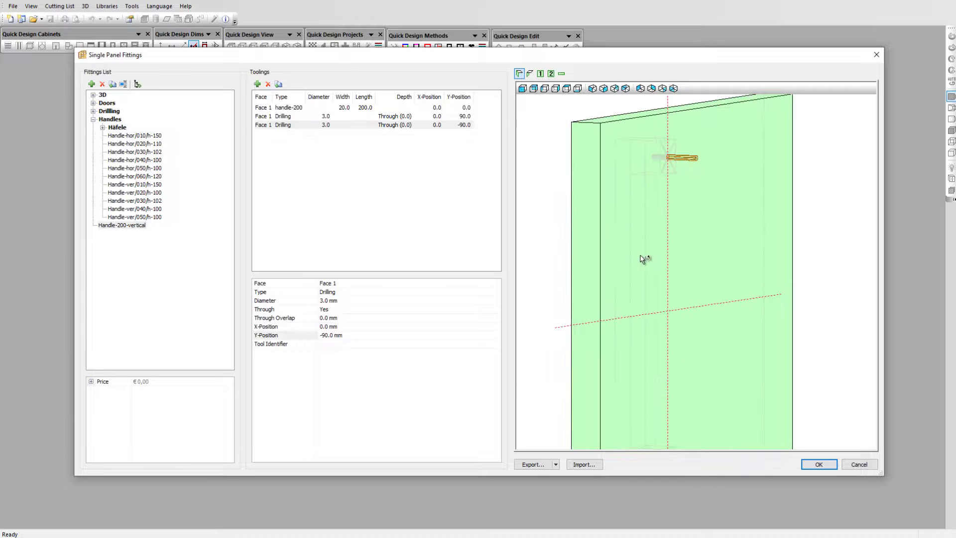
drag(641, 256, 741, 277)
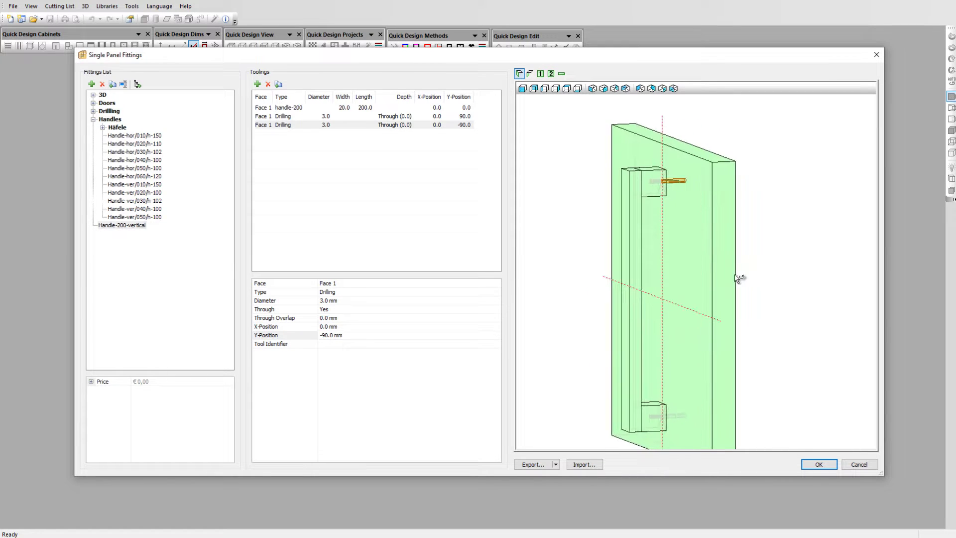
click(818, 465)
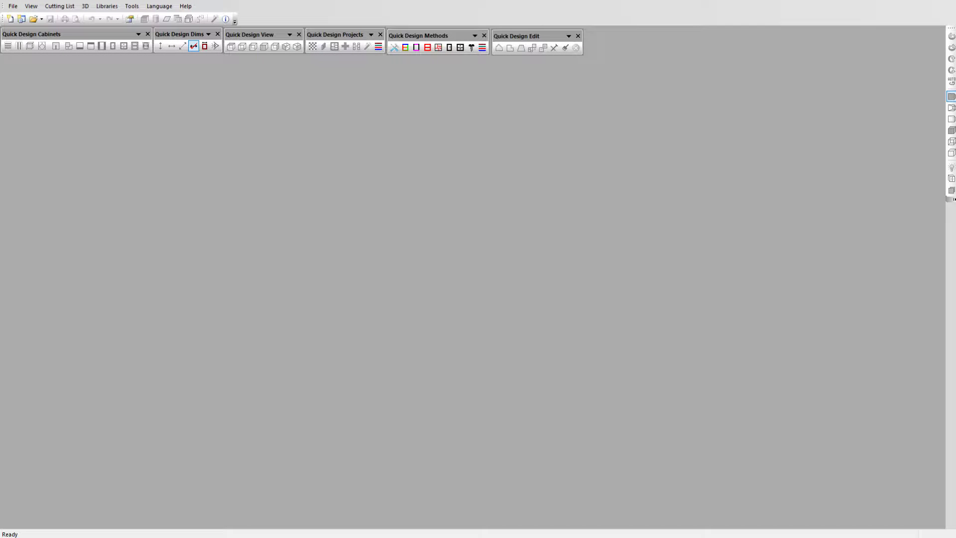
Step: Create a default box cabinet and add a single door to it
click(10, 19)
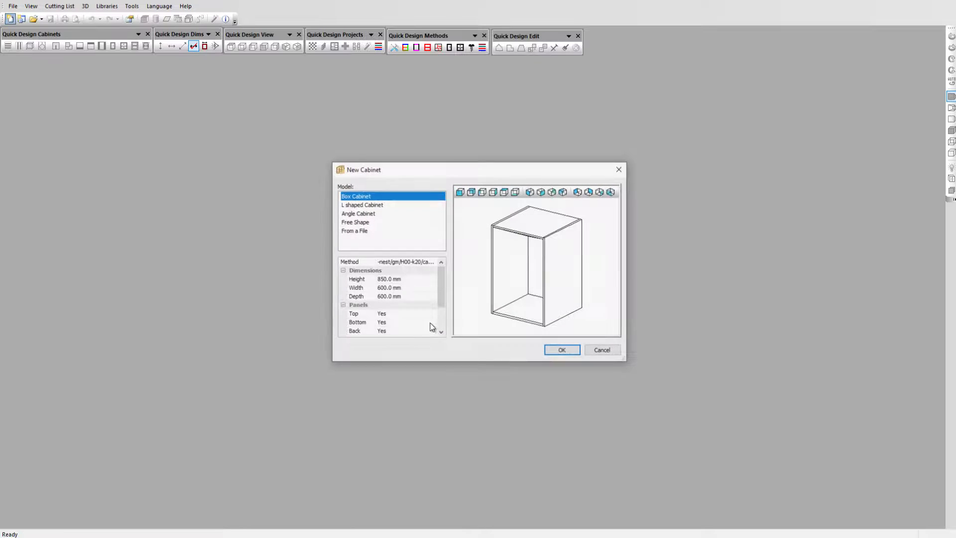
click(553, 351)
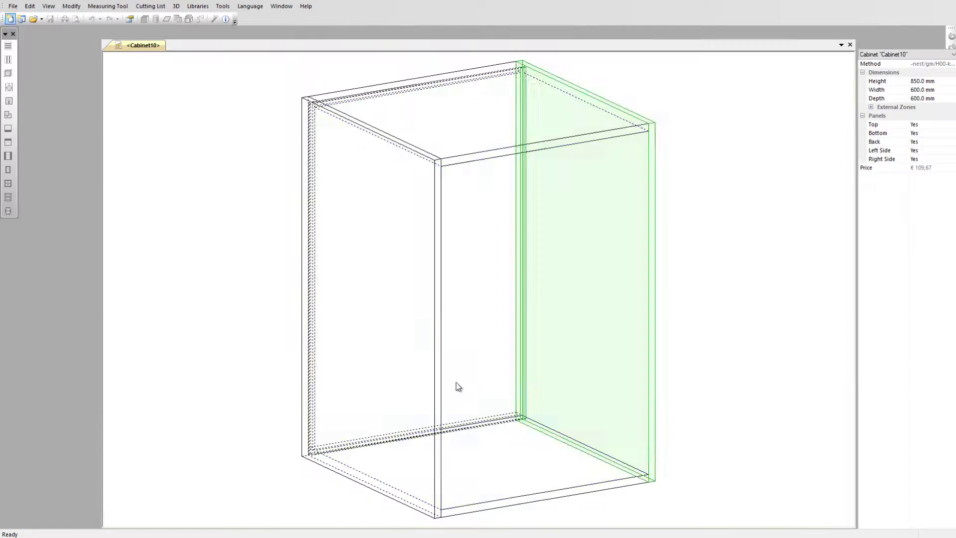
right_click(485, 315)
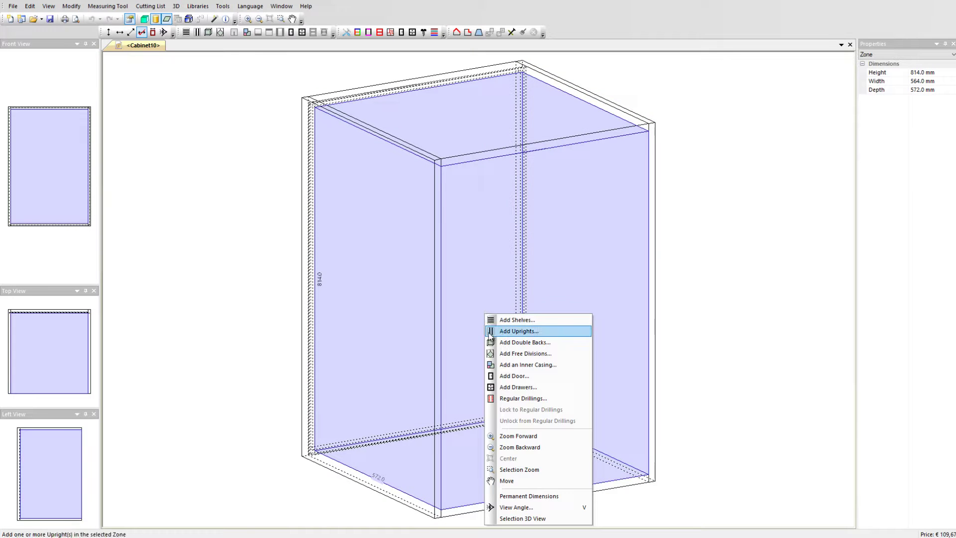
click(507, 372)
click(516, 314)
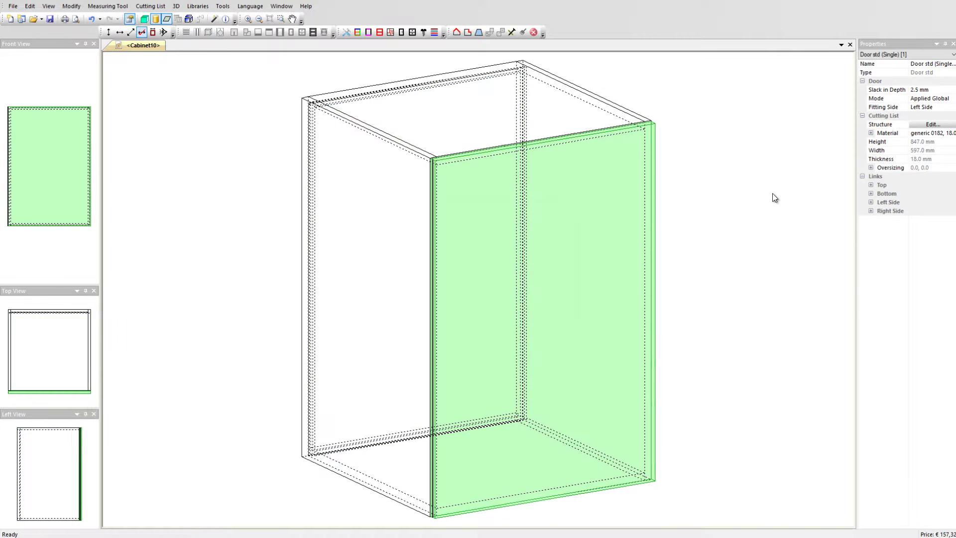
Step: Fit Handle-200-vertical to the door, anchored right centre at X-Position -50 mm
click(911, 125)
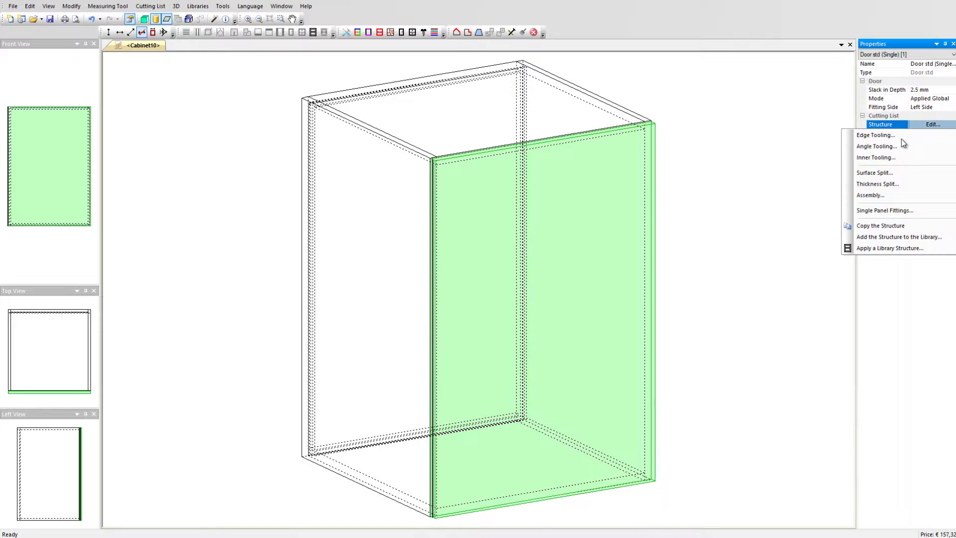
click(883, 207)
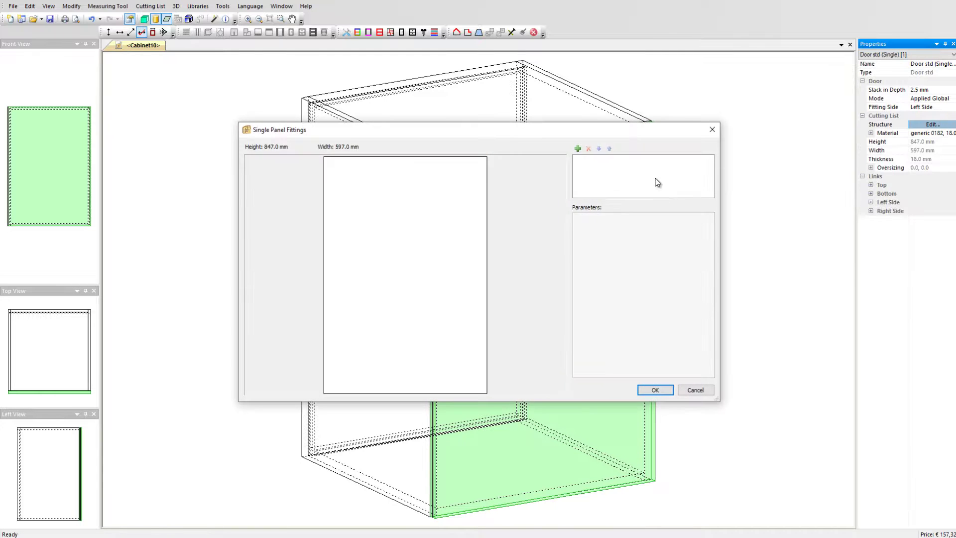
click(578, 148)
click(647, 217)
click(647, 266)
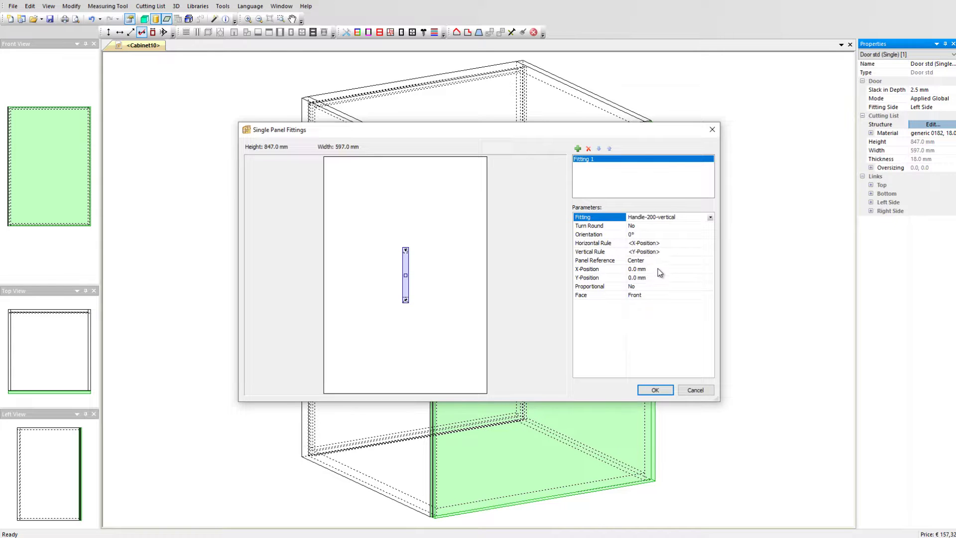
click(658, 260)
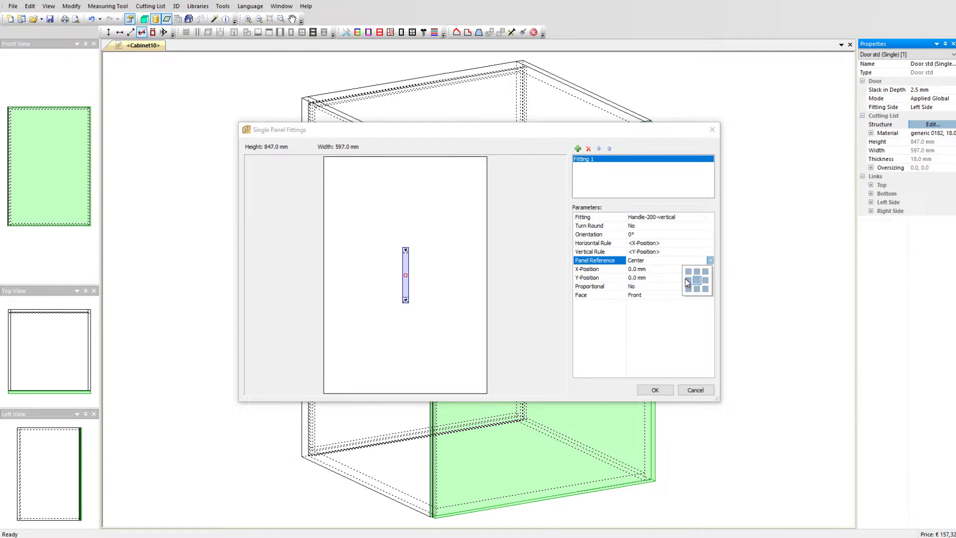
click(705, 280)
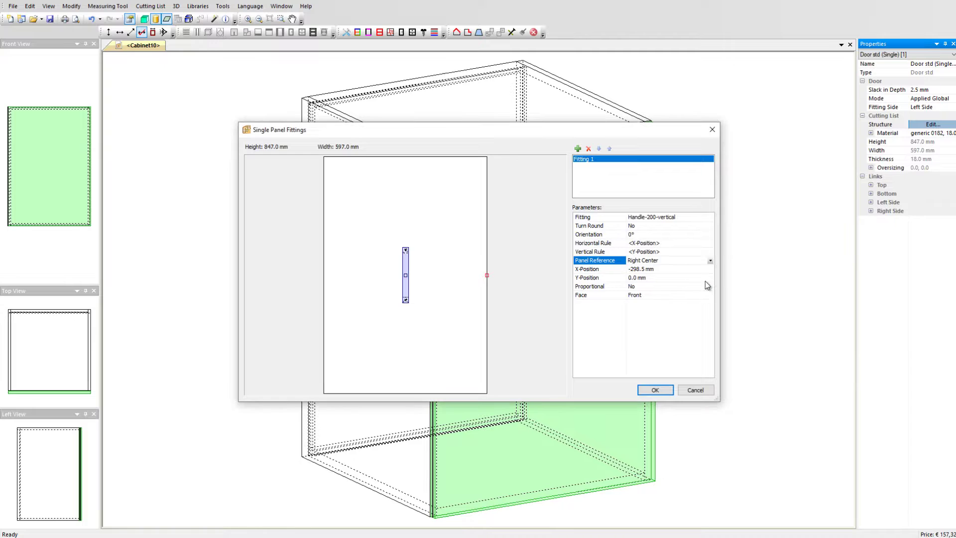
click(683, 272)
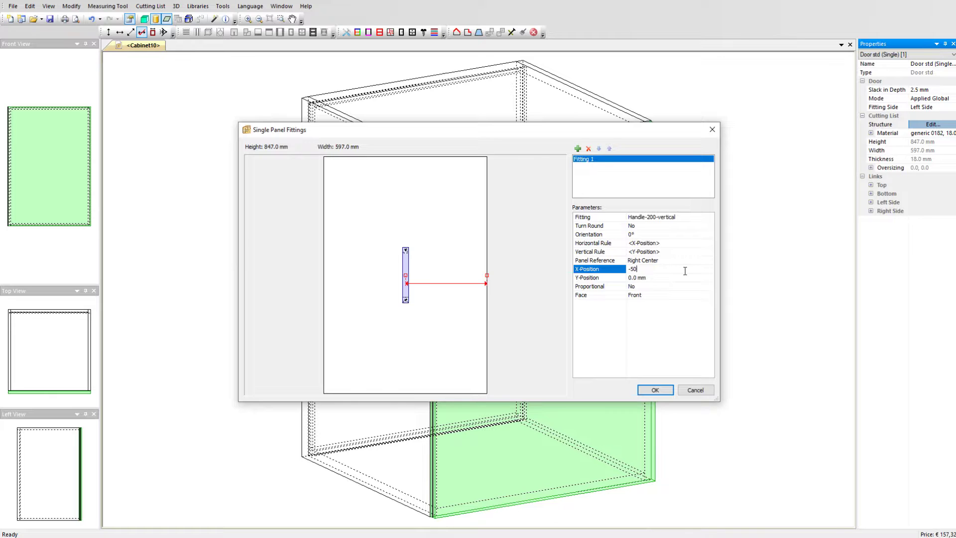
click(685, 271)
click(648, 389)
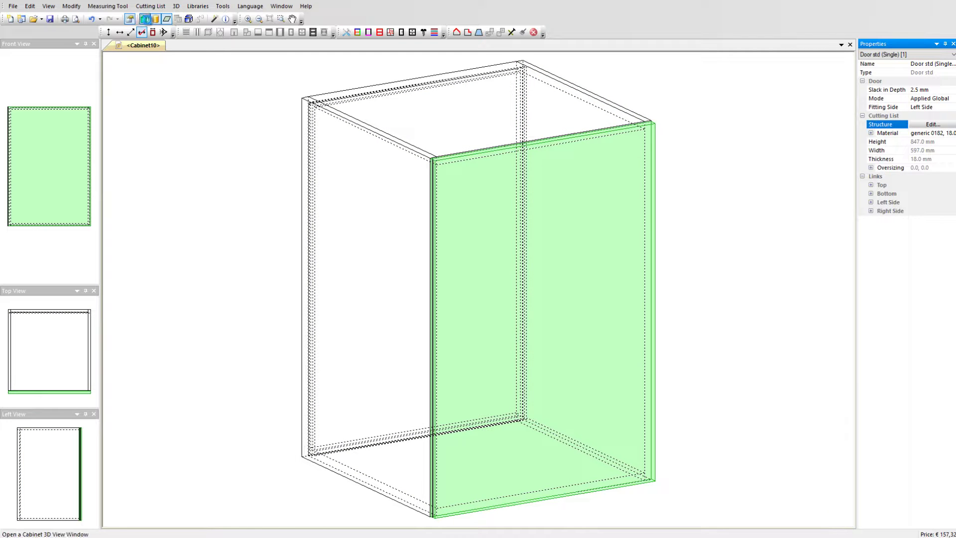
Step: Show Cabinet10 in 3D, orbit to its right side and switch to wireframe
click(145, 19)
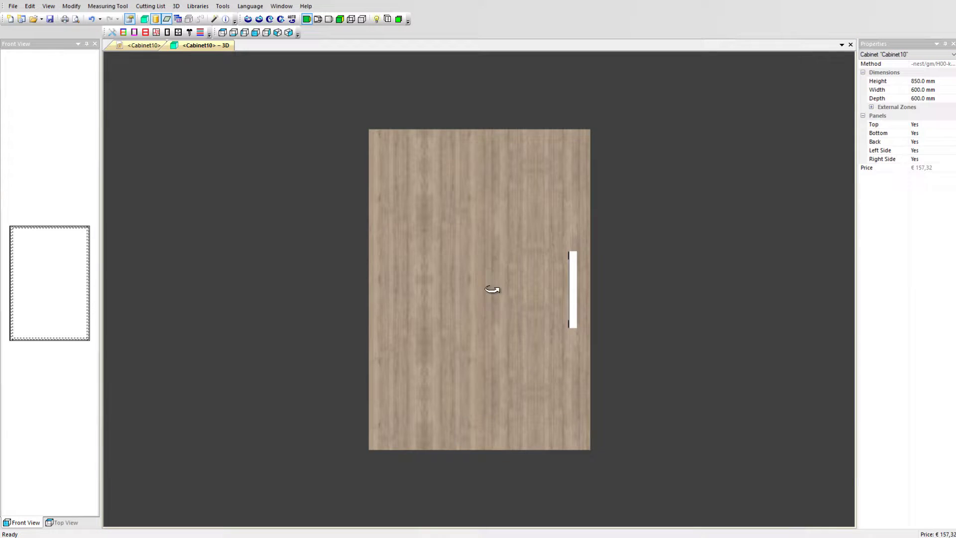
drag(491, 289, 360, 260)
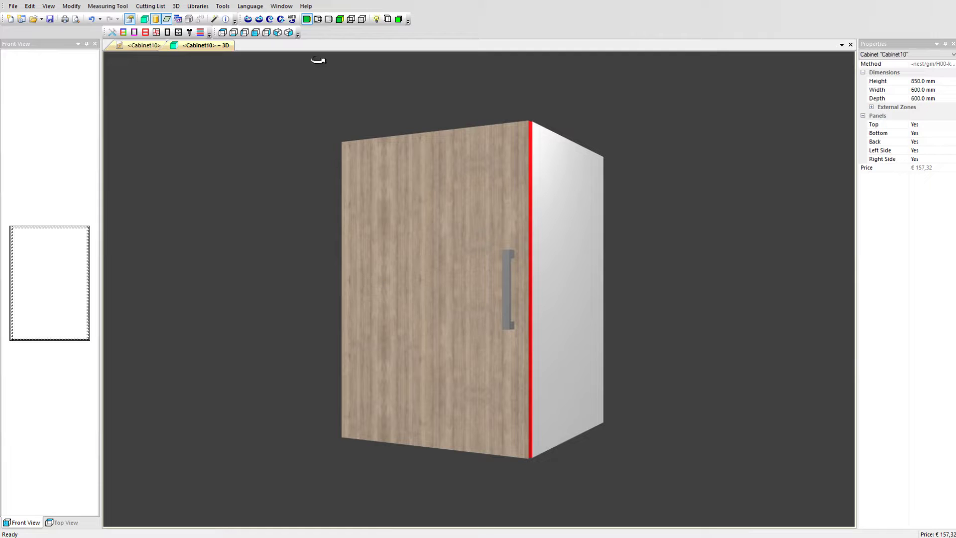
click(329, 19)
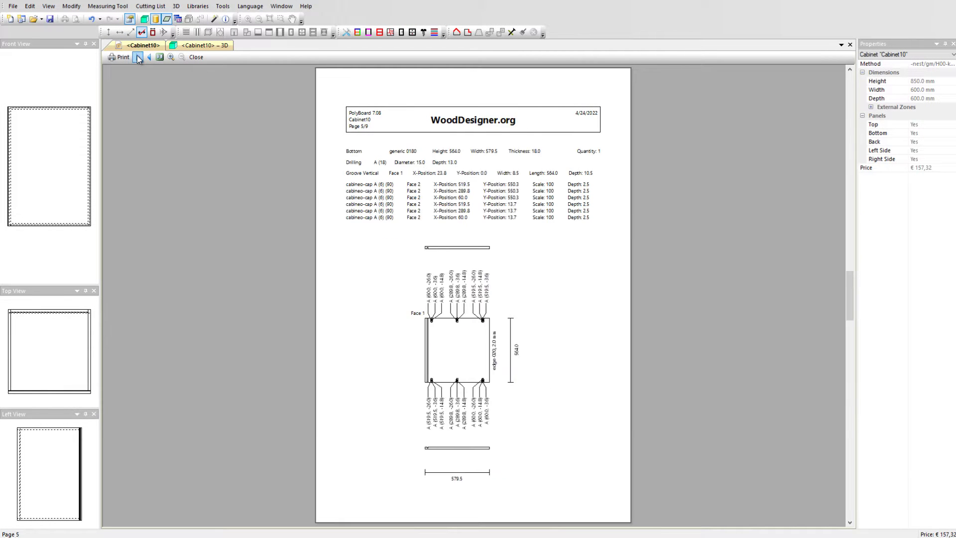
click(138, 58)
click(138, 58)
click(138, 58)
click(138, 57)
click(410, 335)
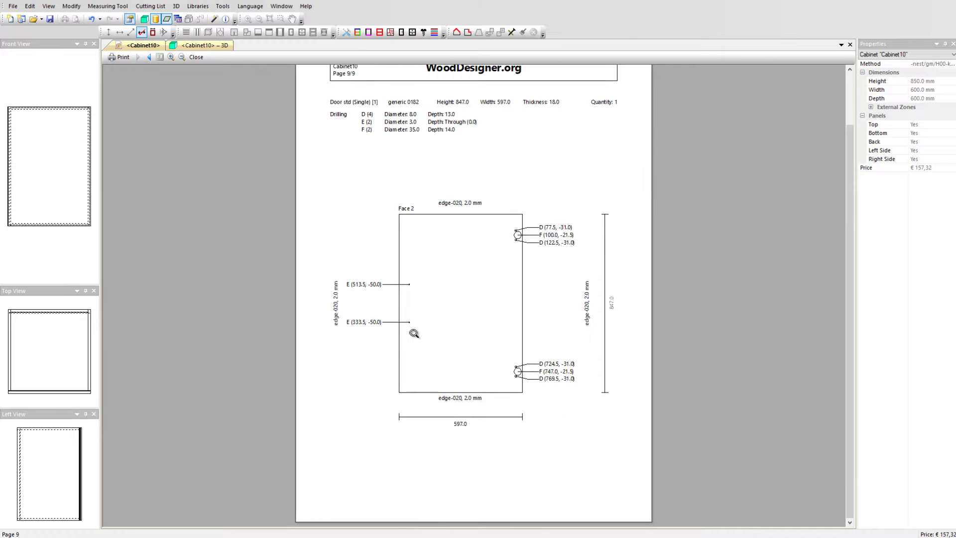
click(414, 333)
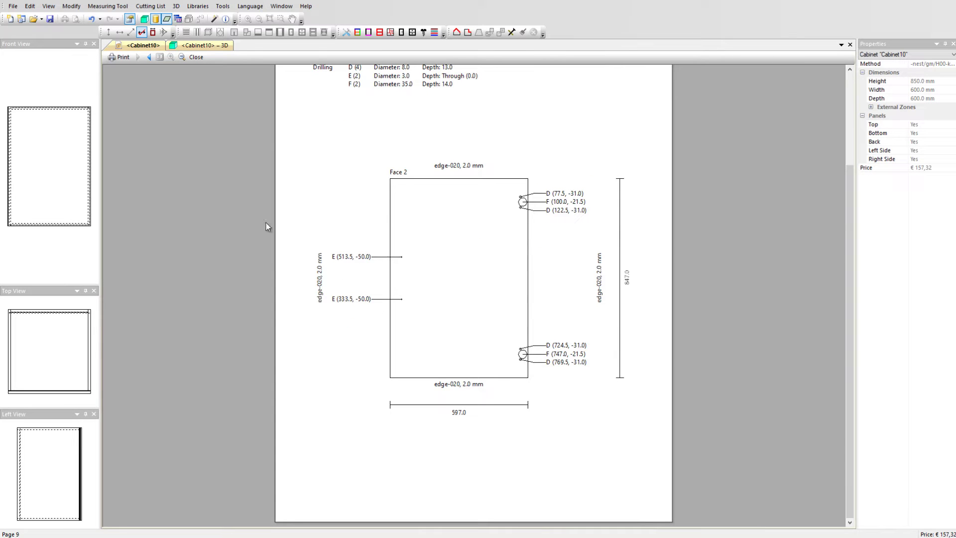
click(13, 6)
mouse_move(66, 141)
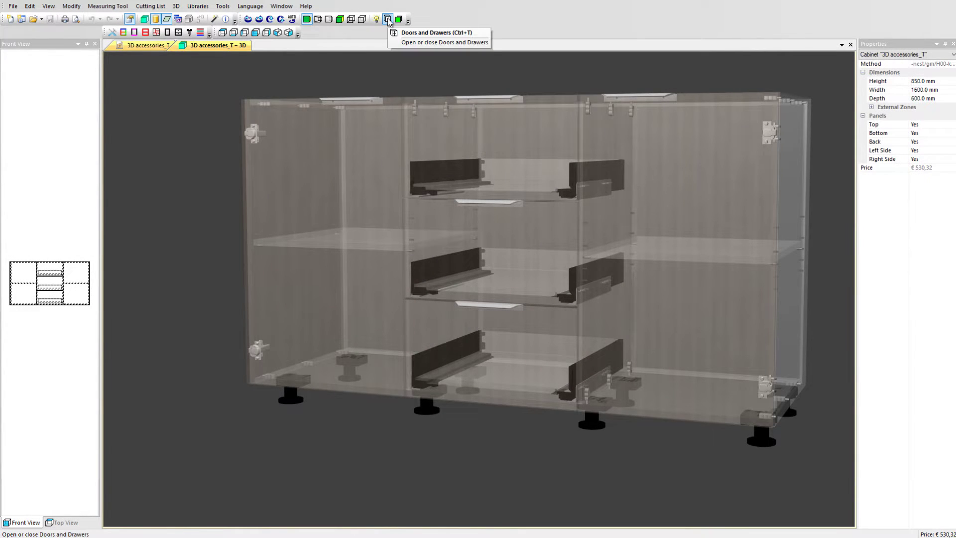
Step: Open the cabinet's doors and drawers and orbit to a frontal view
click(388, 19)
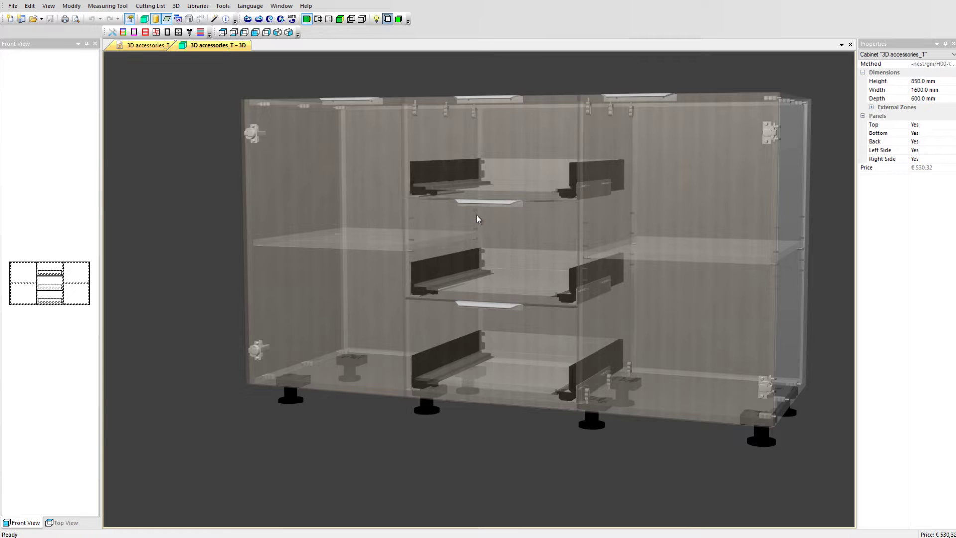
drag(468, 260, 499, 246)
scroll(252, 251, up, 6)
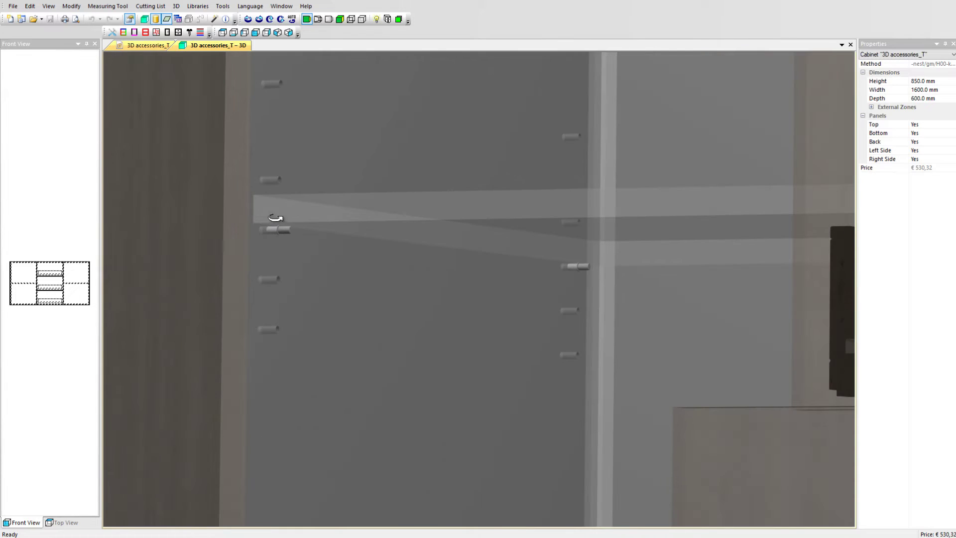
scroll(296, 249, down, 6)
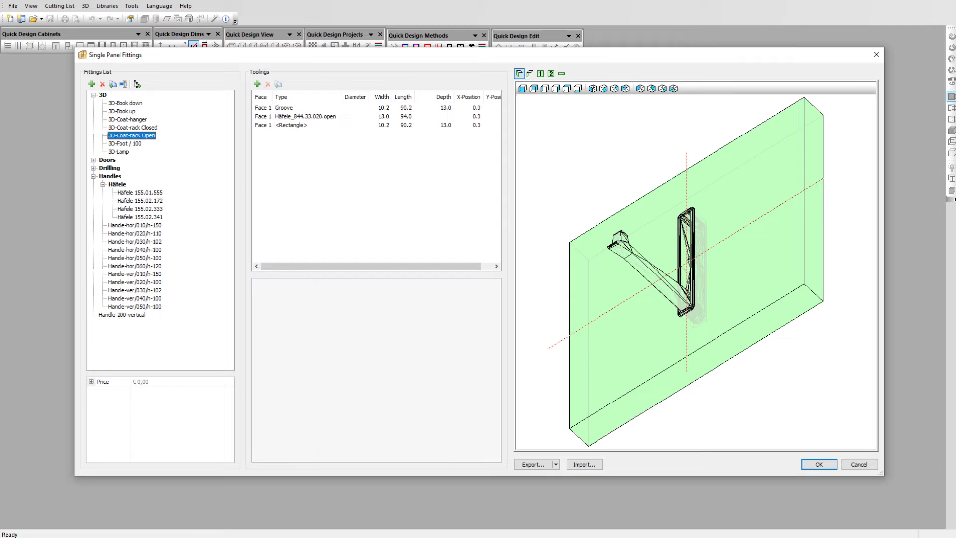
Step: Browse the Handles fittings from Handle-hor/010/h-150 through to Handle-hor/030/h-102
click(140, 192)
click(140, 200)
click(134, 225)
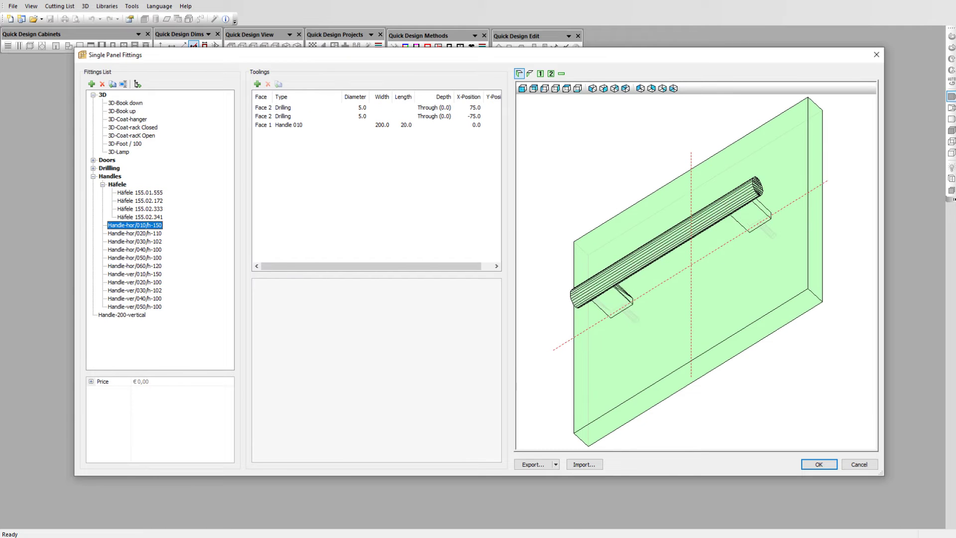
click(135, 233)
click(135, 241)
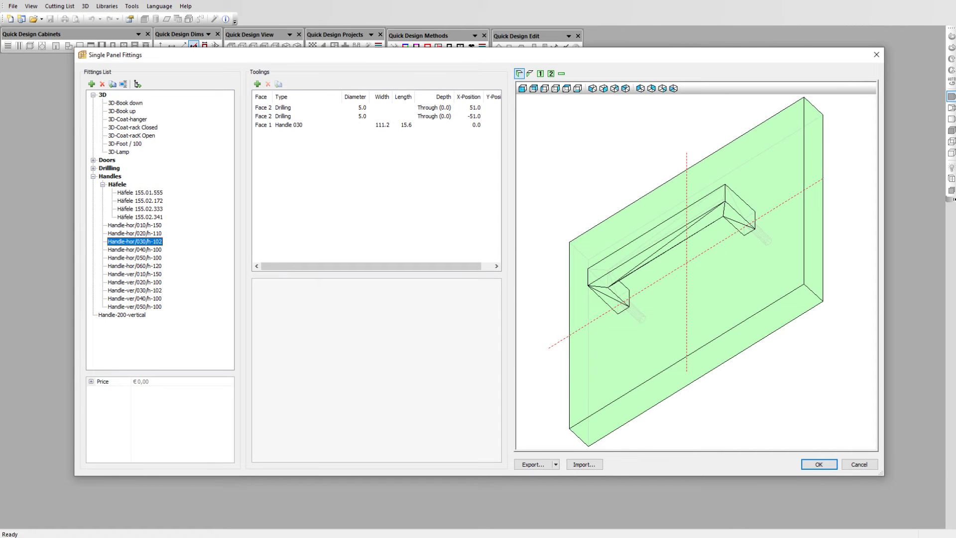